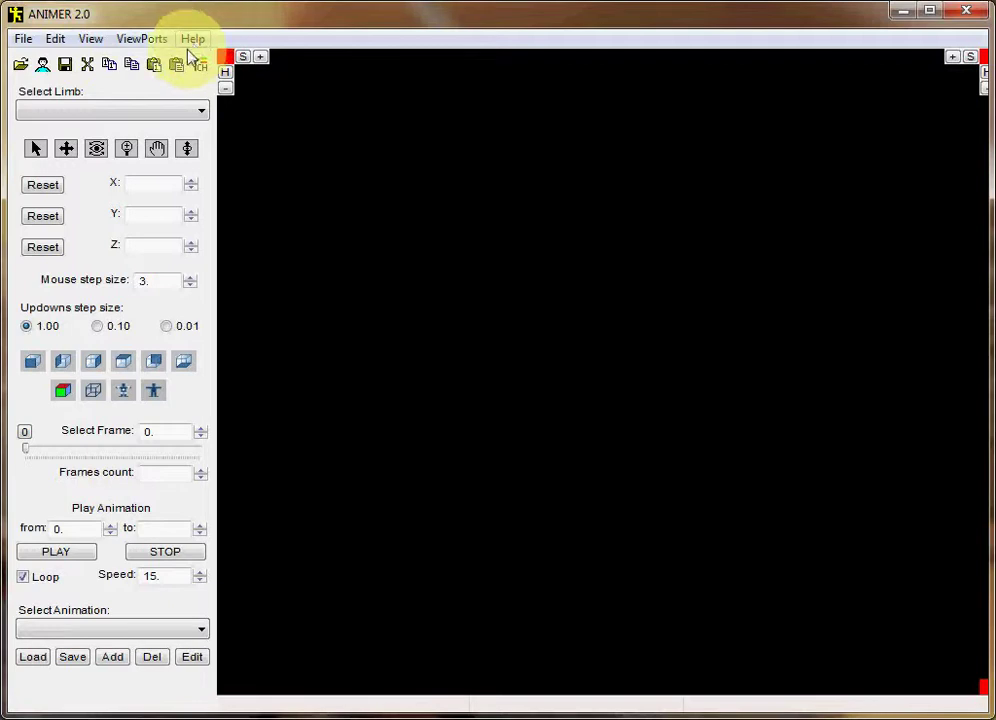
pyautogui.click(23, 40)
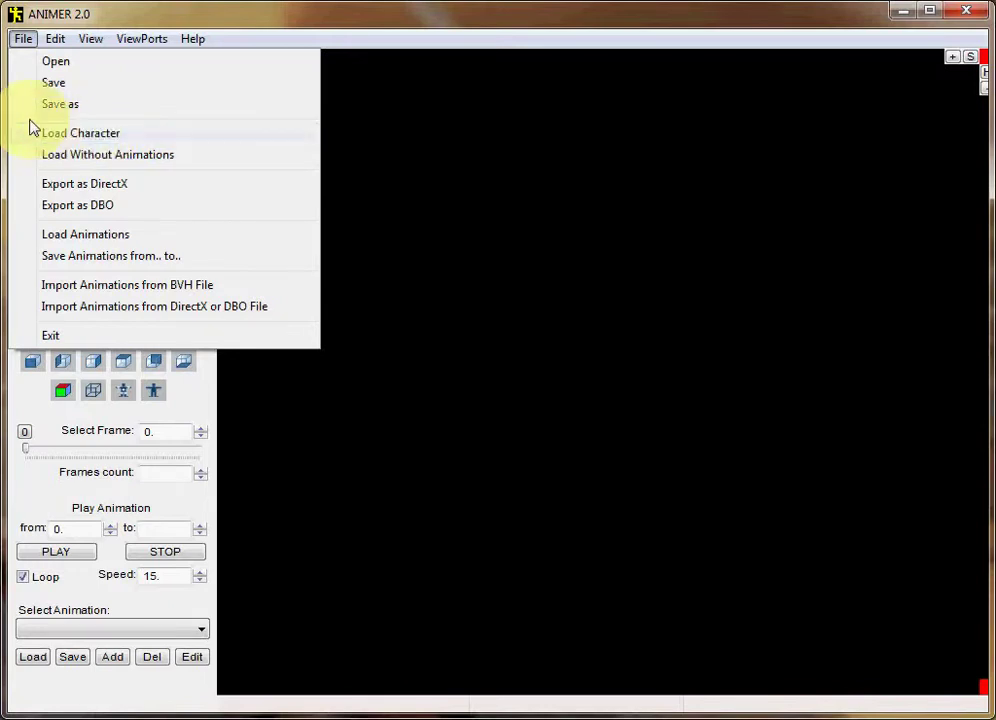
pyautogui.click(22, 40)
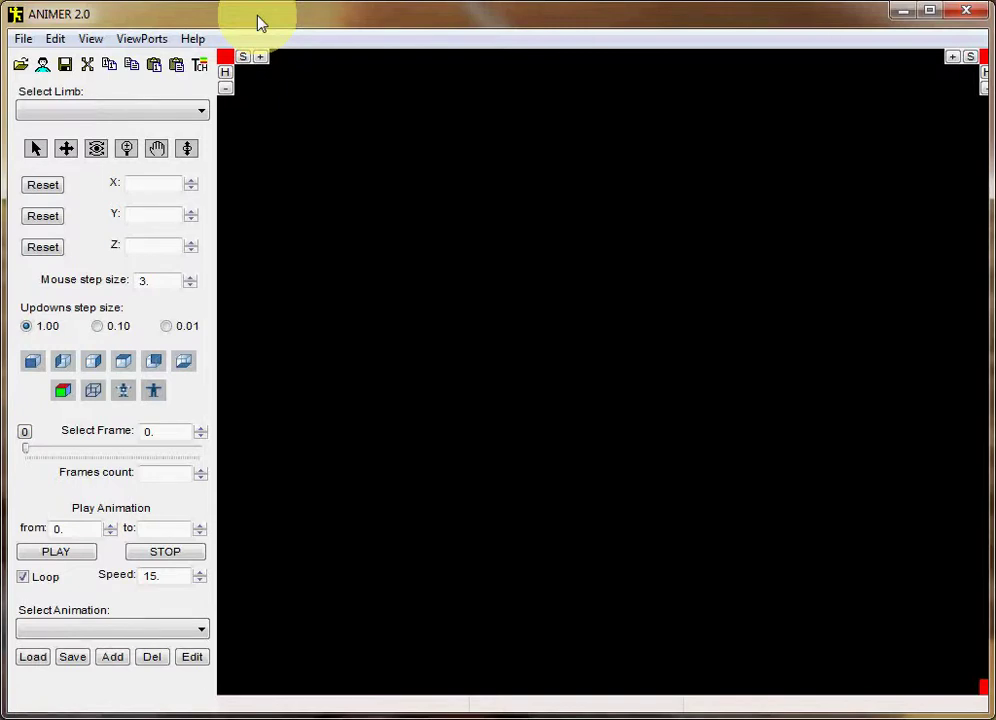
# Open the character project file minos..amr from the Melee folder
pyautogui.click(21, 40)
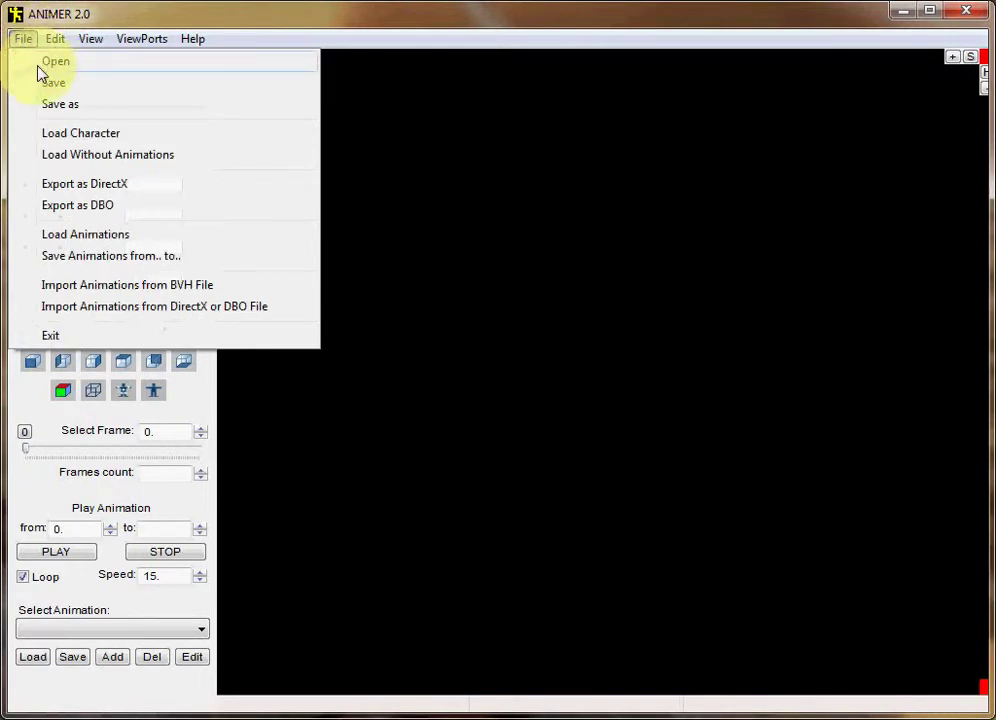
pyautogui.click(38, 66)
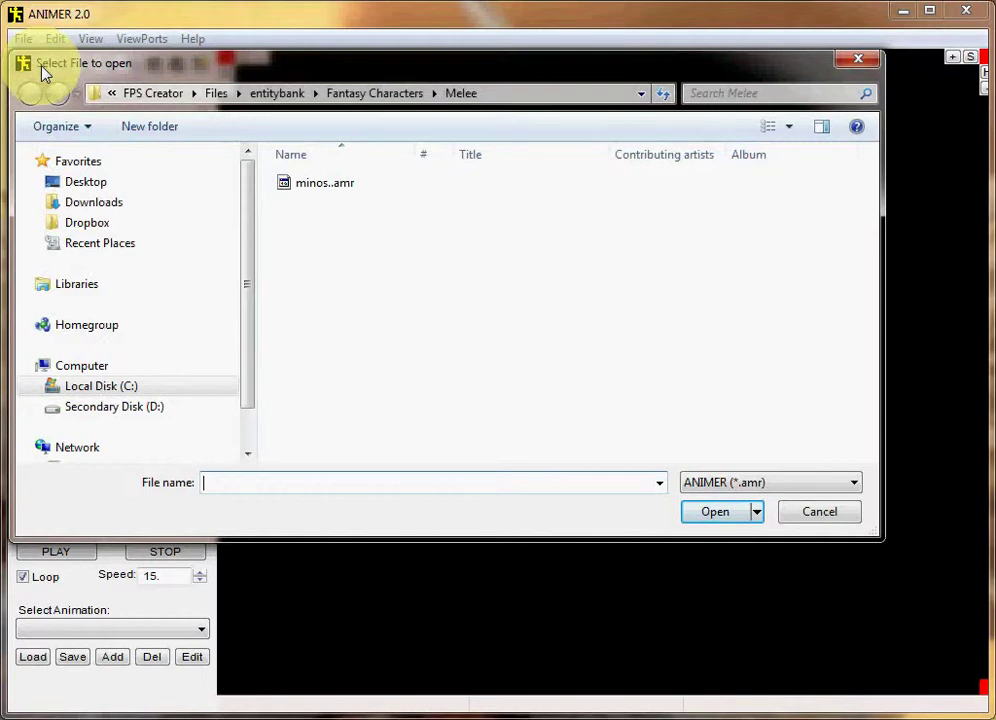
pyautogui.click(333, 198)
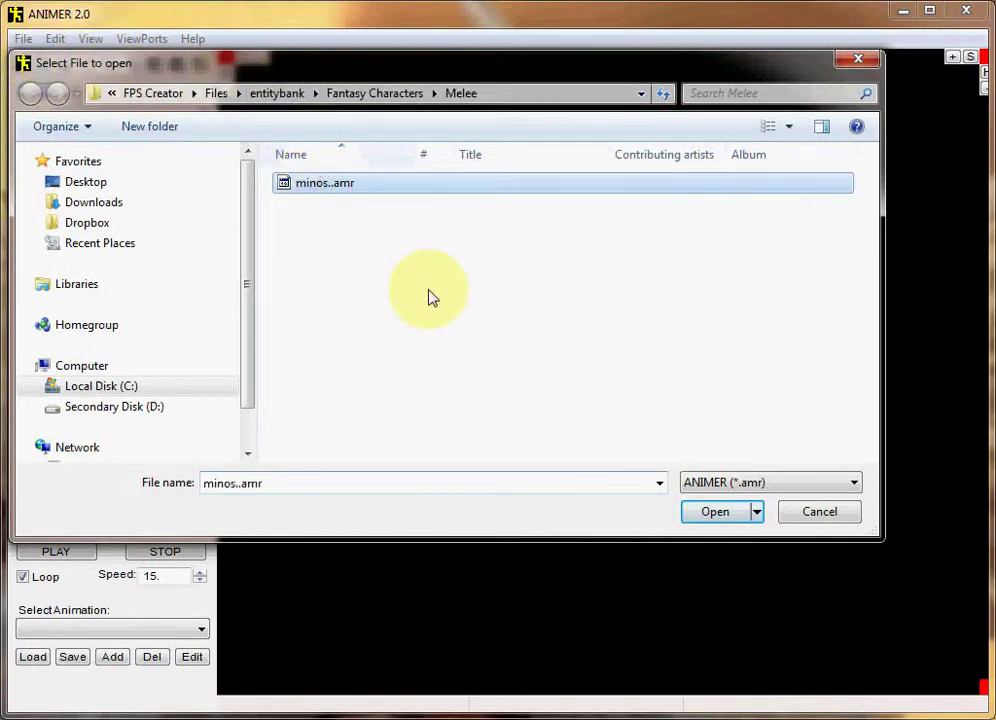
pyautogui.click(721, 519)
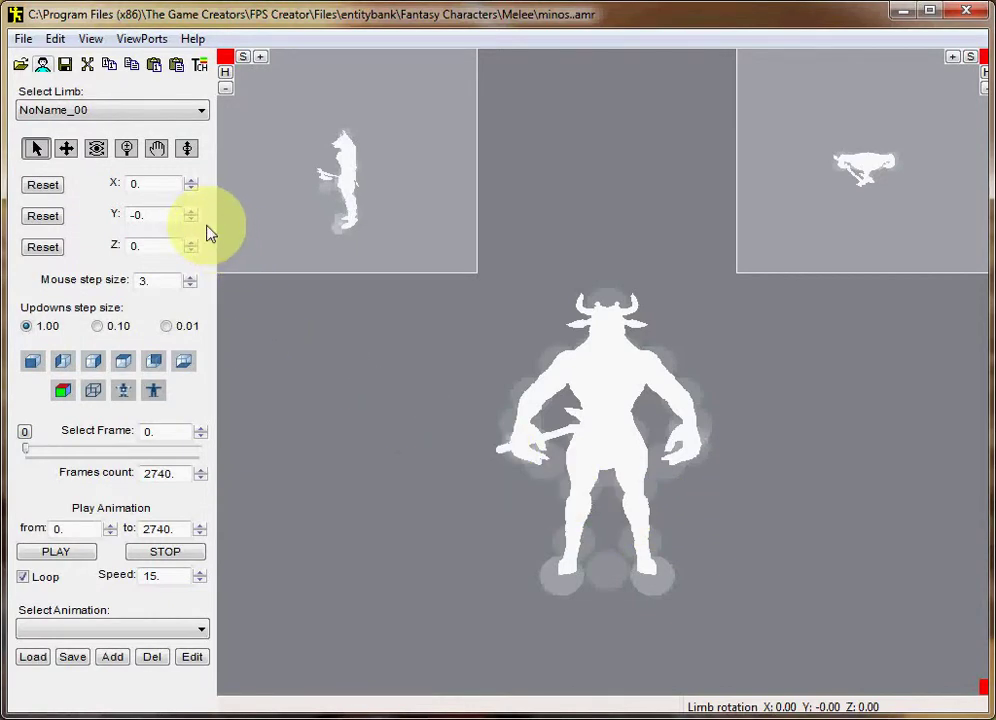
pyautogui.click(21, 40)
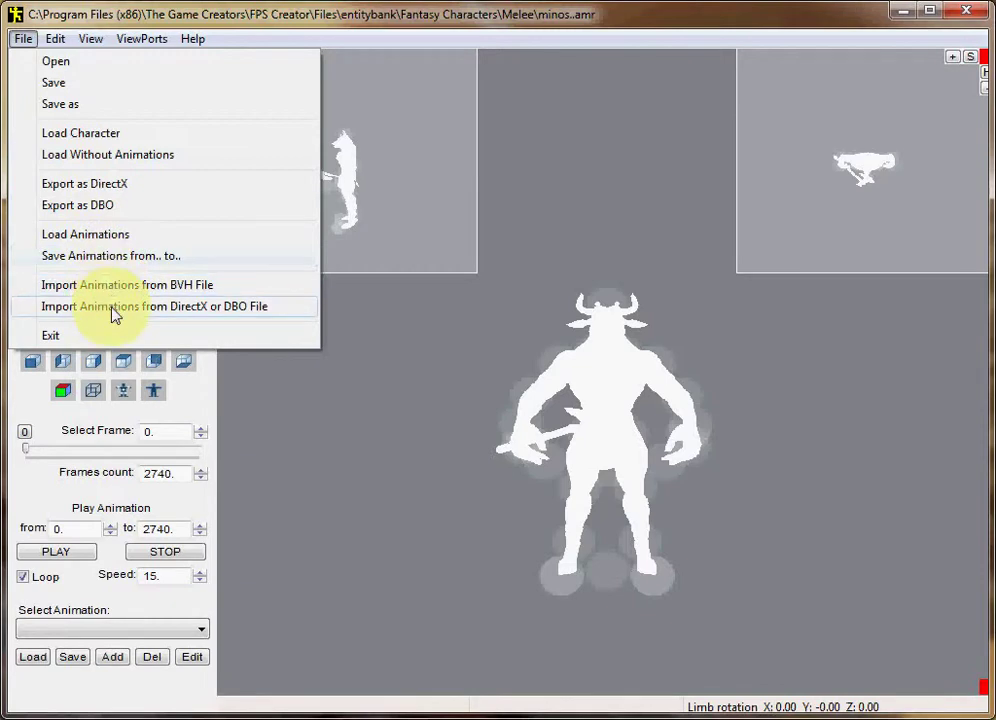
pyautogui.click(20, 42)
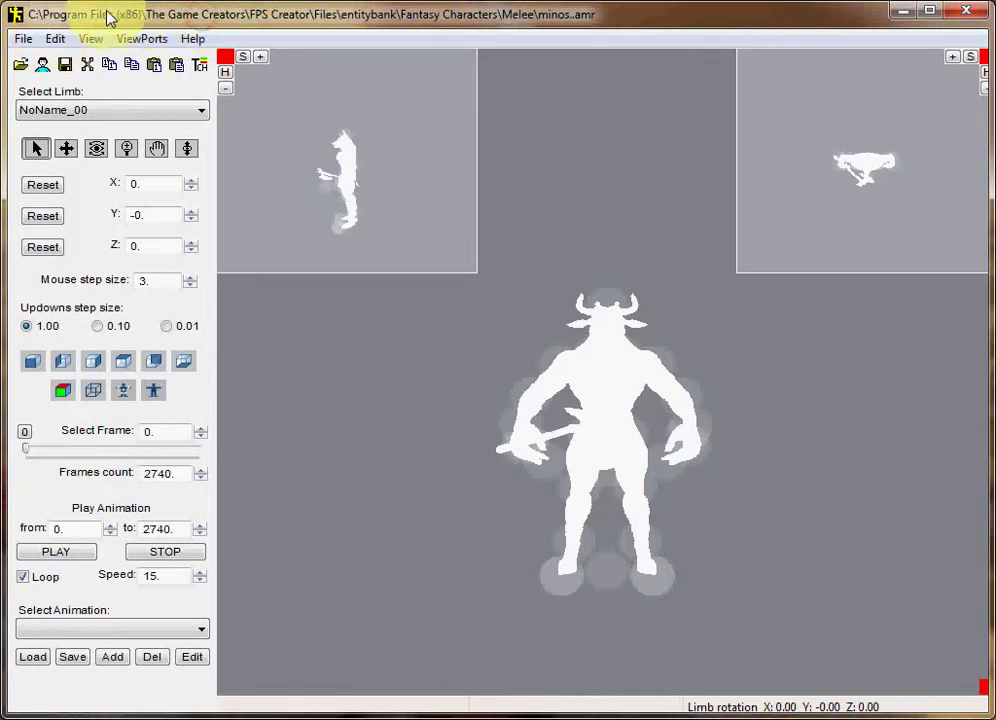
# Texture the minotaur character with the image minosM_1_D2.dds
pyautogui.click(53, 40)
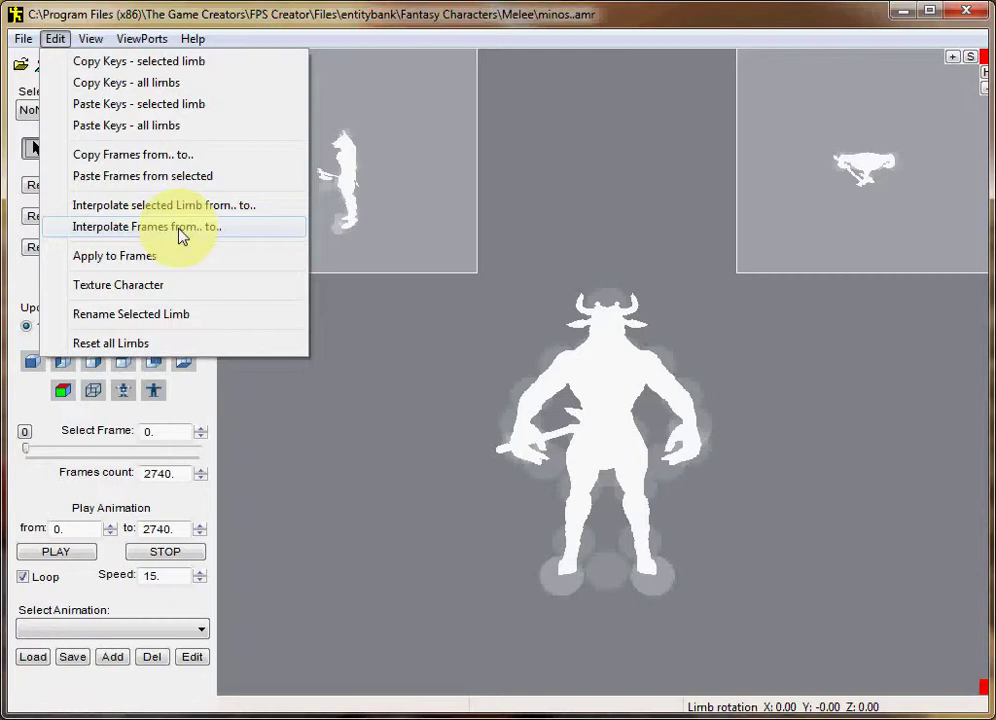
pyautogui.click(150, 288)
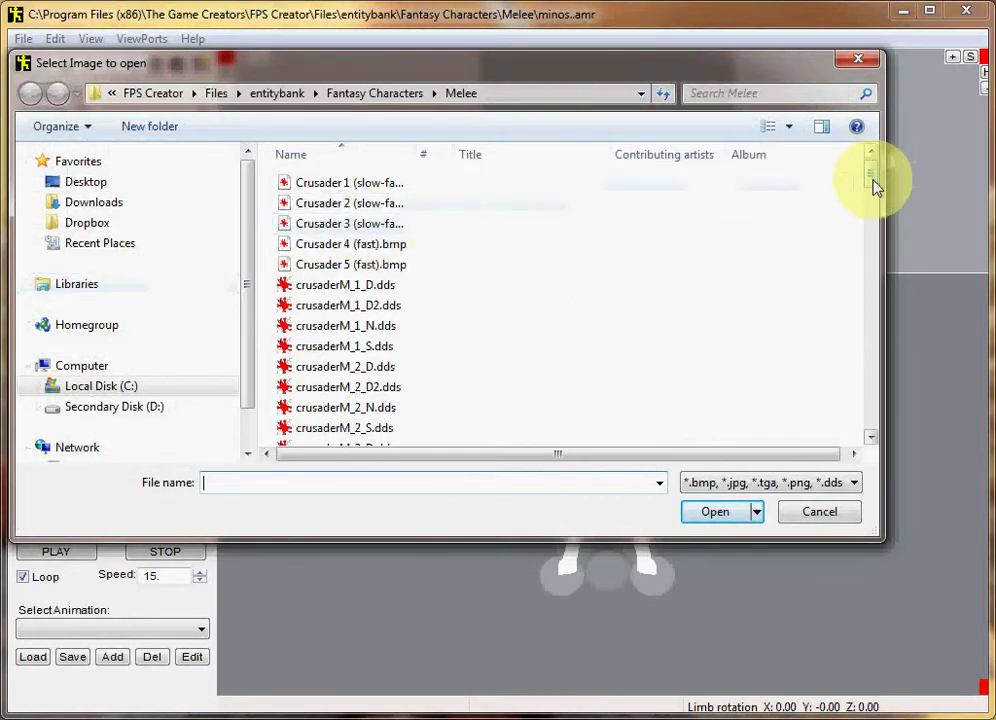
pyautogui.moveTo(874, 187); pyautogui.dragTo(863, 391)
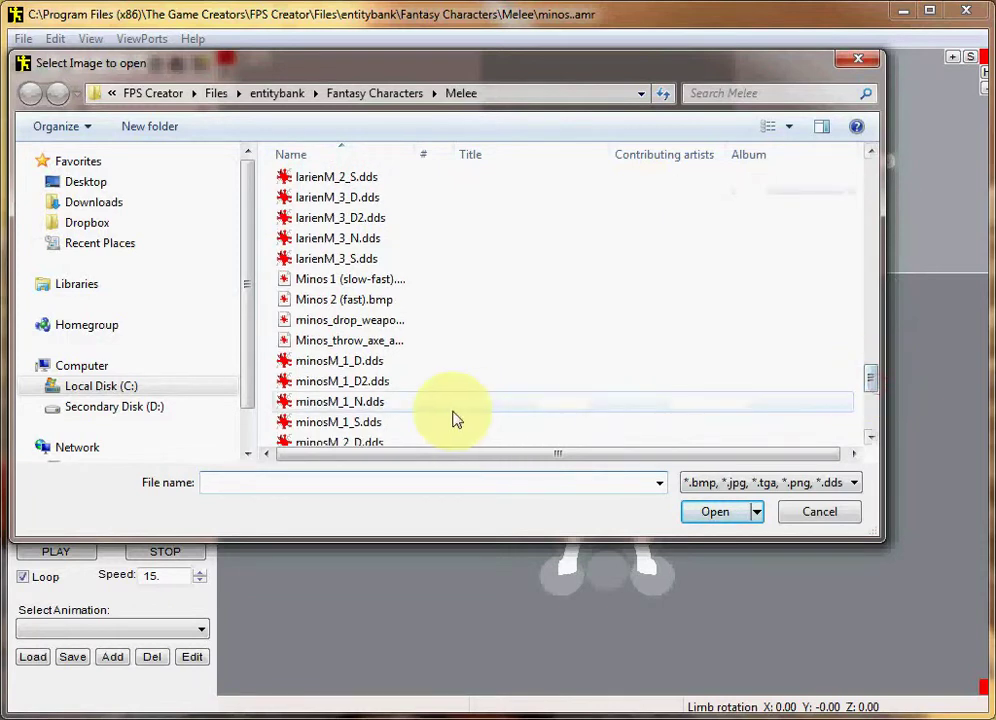
pyautogui.click(386, 384)
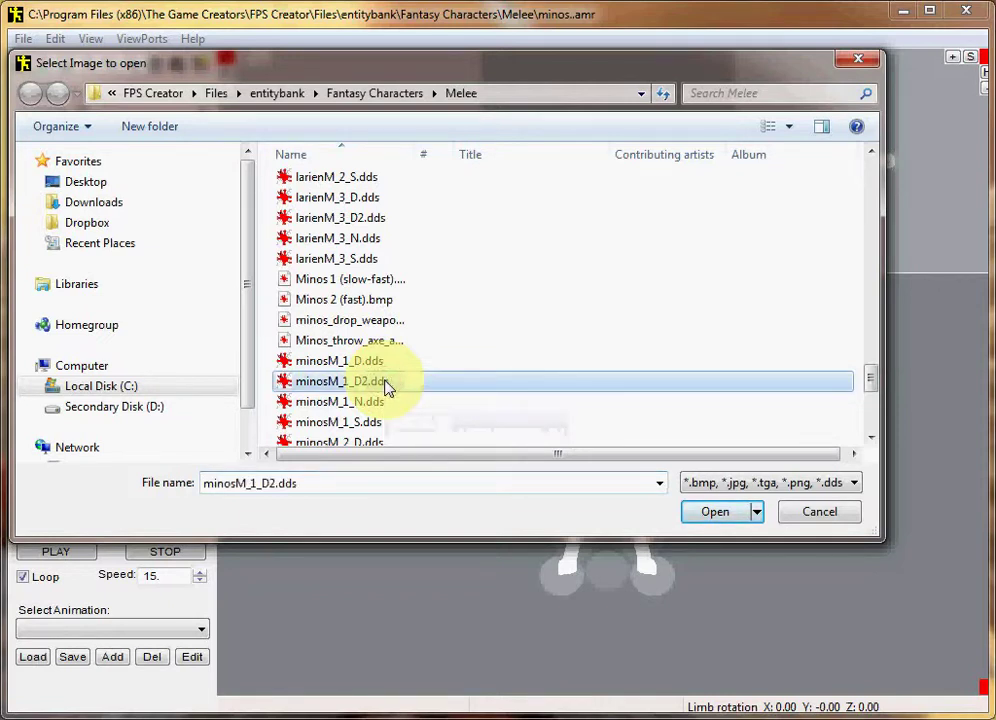
pyautogui.click(715, 513)
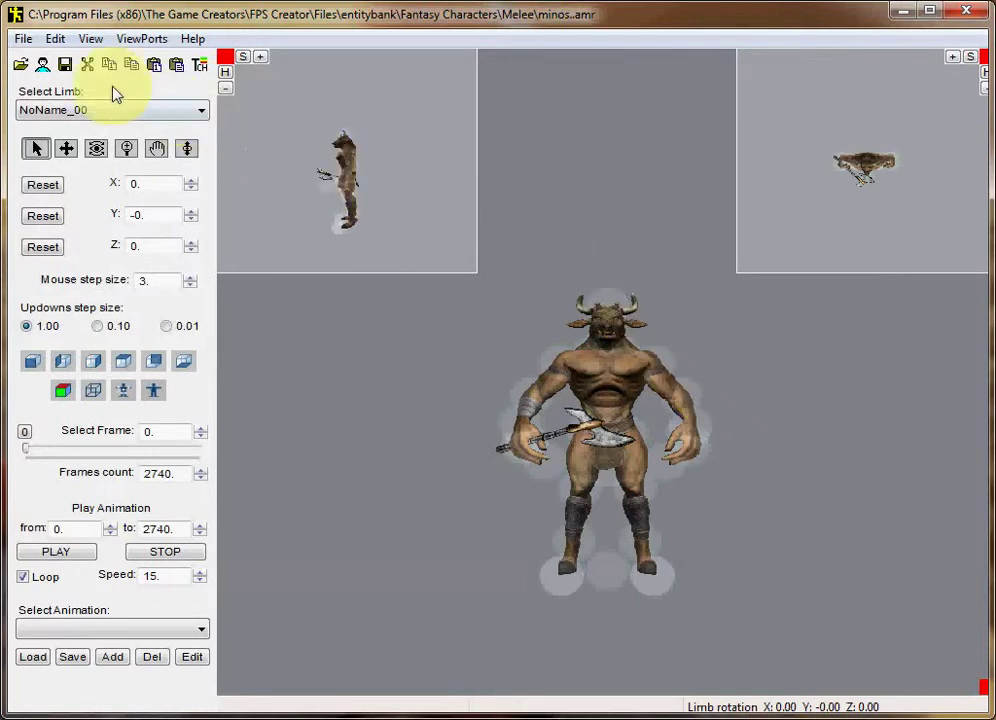
# Rotate the character's upper arms, head, neck and both thighs into a distorted pose at frame 0
pyautogui.click(52, 38)
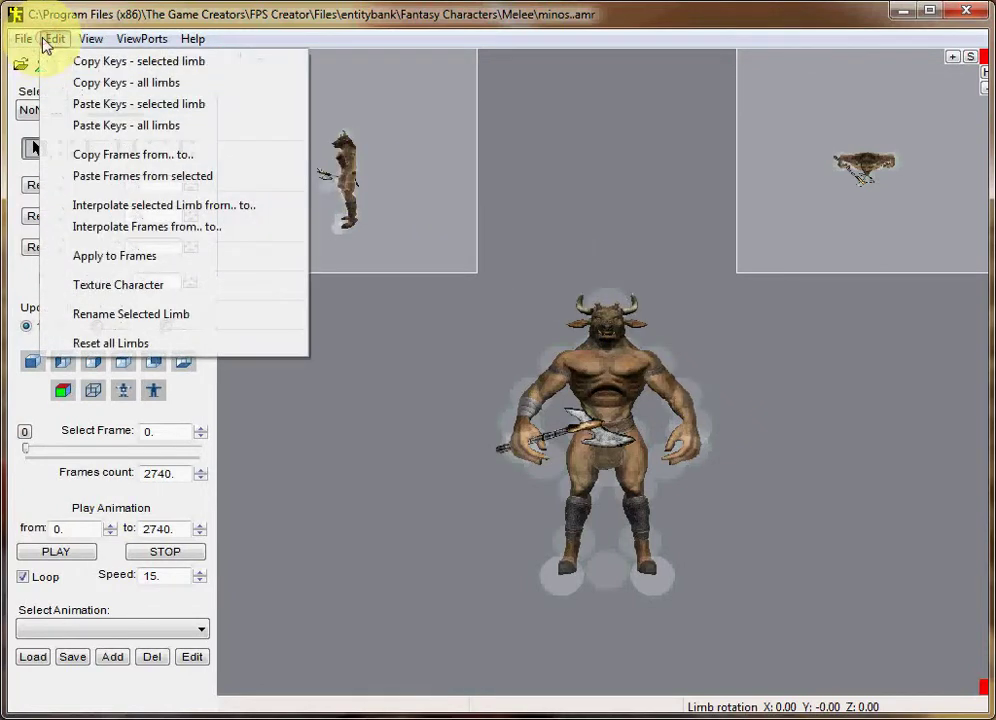
pyautogui.click(150, 344)
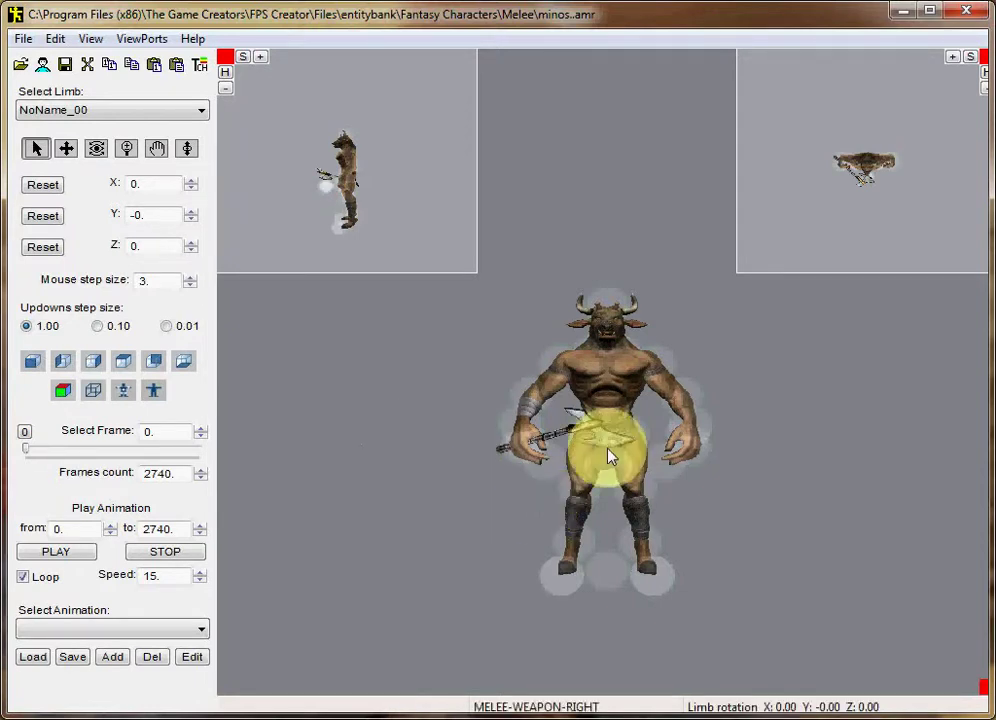
pyautogui.moveTo(645, 373); pyautogui.dragTo(903, 422)
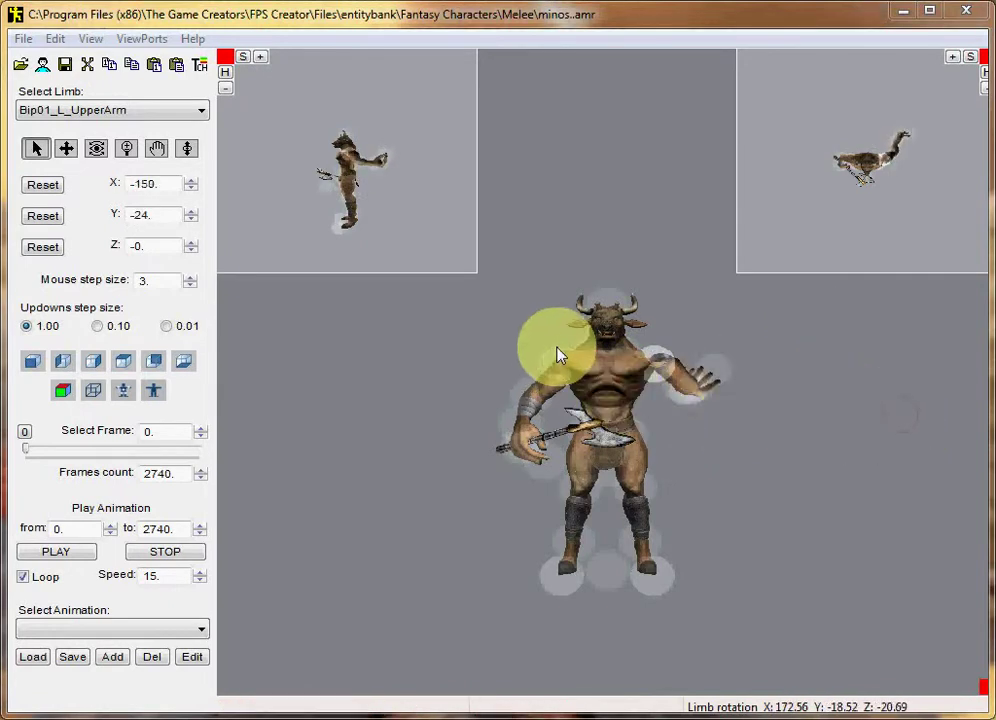
pyautogui.moveTo(558, 355); pyautogui.dragTo(309, 402)
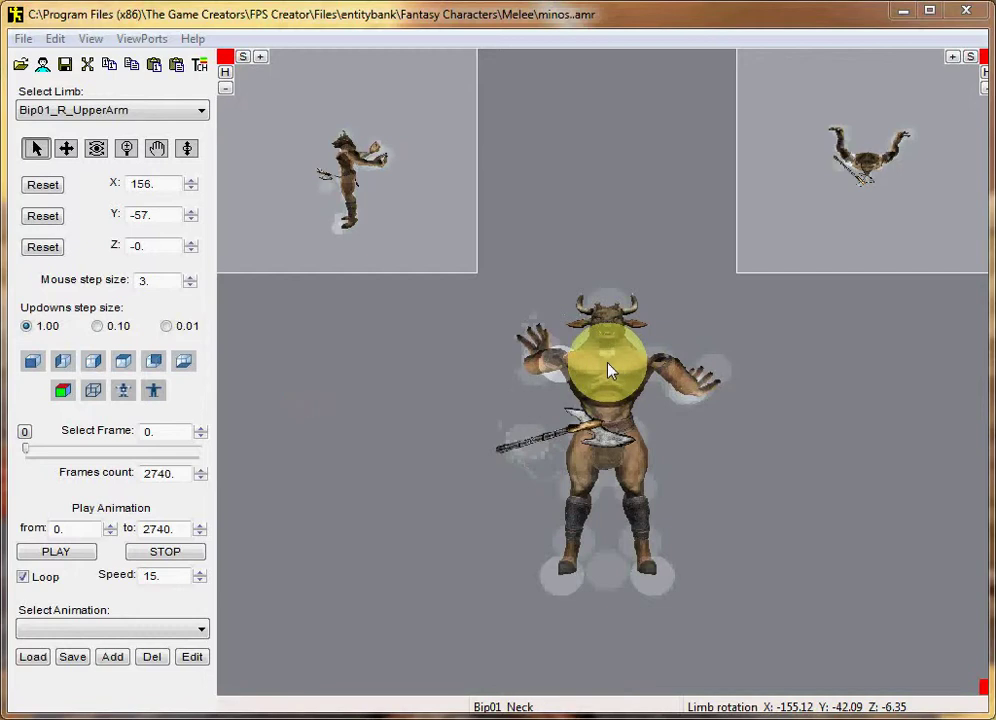
pyautogui.moveTo(607, 345); pyautogui.dragTo(627, 236)
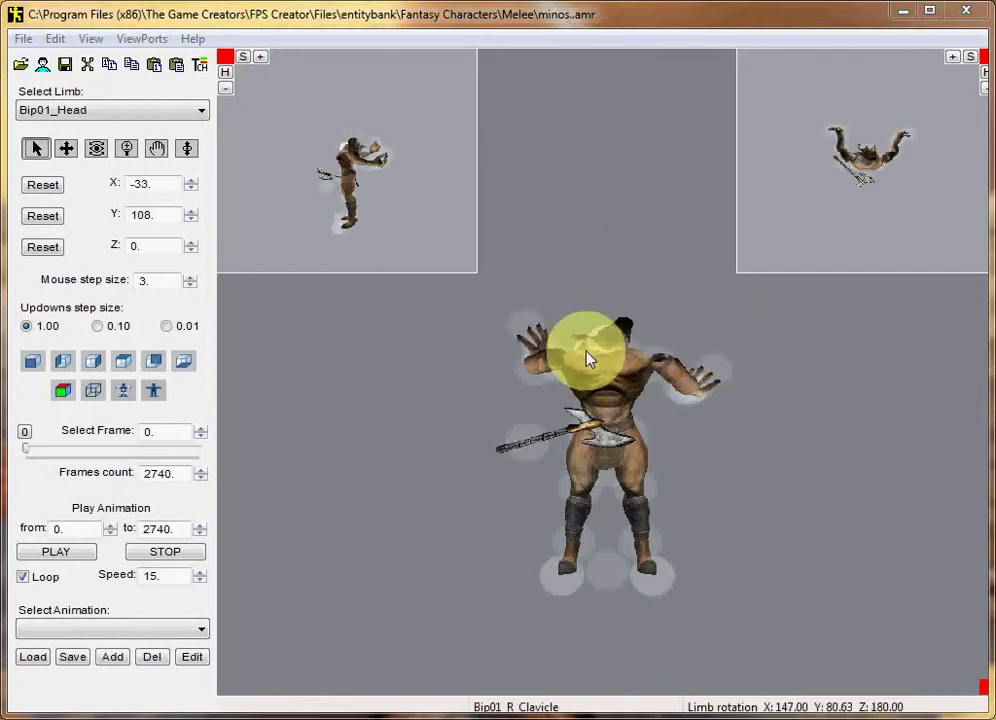
pyautogui.moveTo(607, 362); pyautogui.dragTo(231, 348)
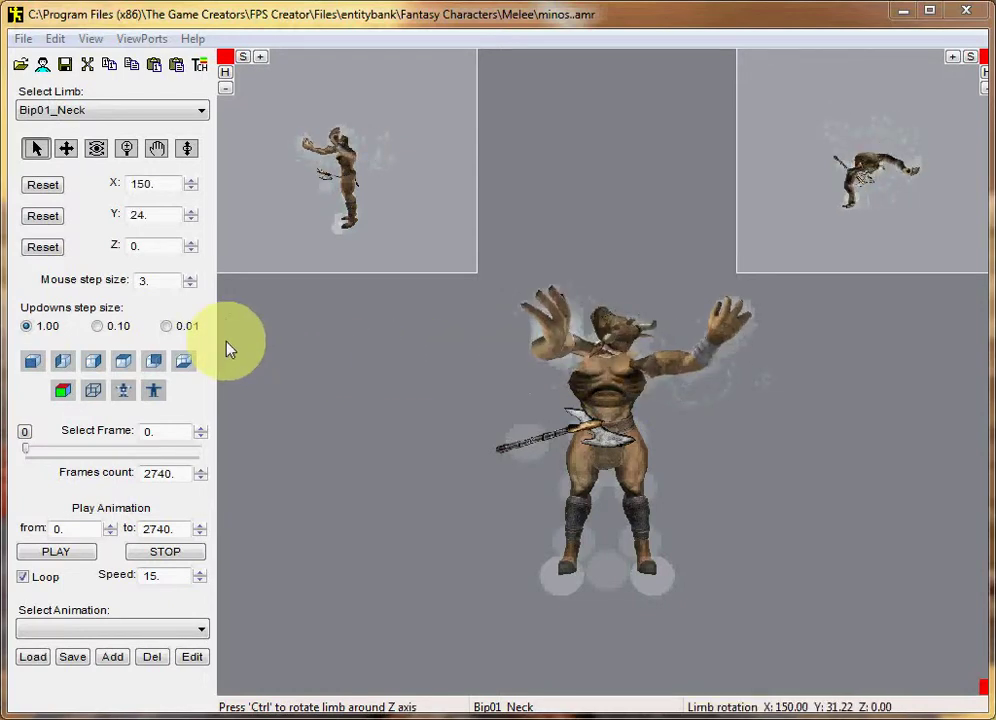
pyautogui.moveTo(226, 348); pyautogui.dragTo(169, 431)
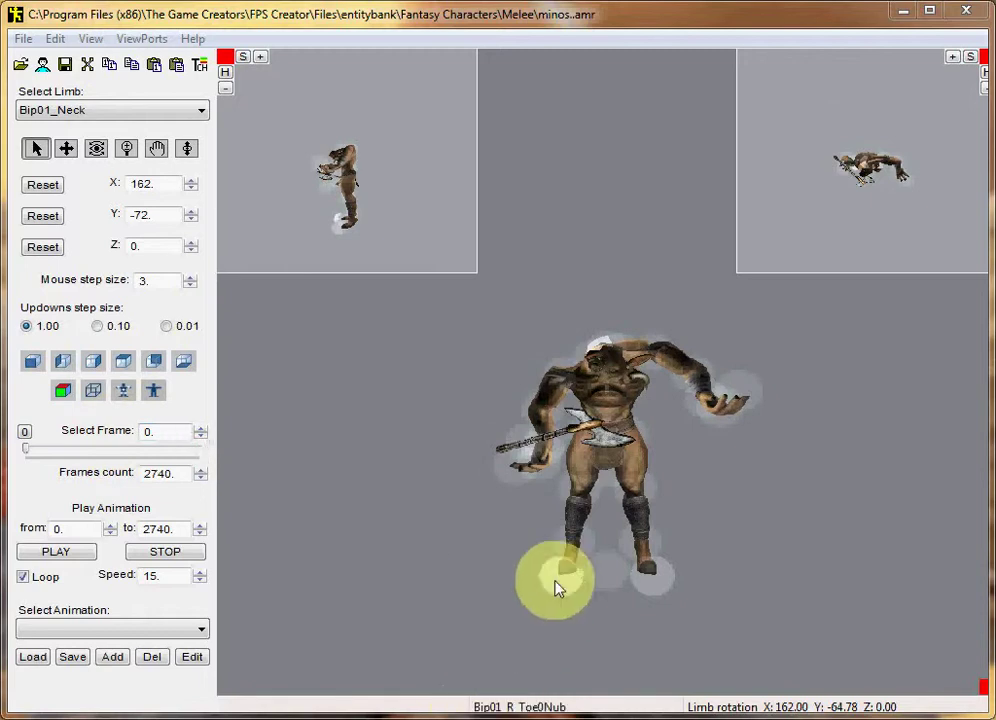
pyautogui.moveTo(645, 447); pyautogui.dragTo(845, 552)
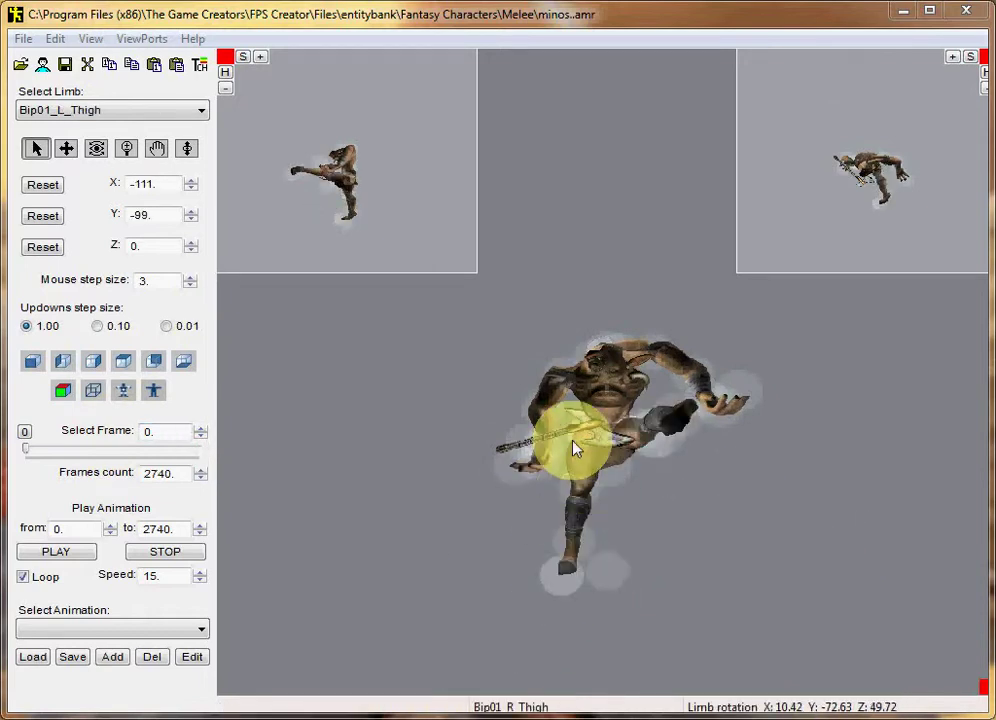
pyautogui.moveTo(575, 450); pyautogui.dragTo(448, 534)
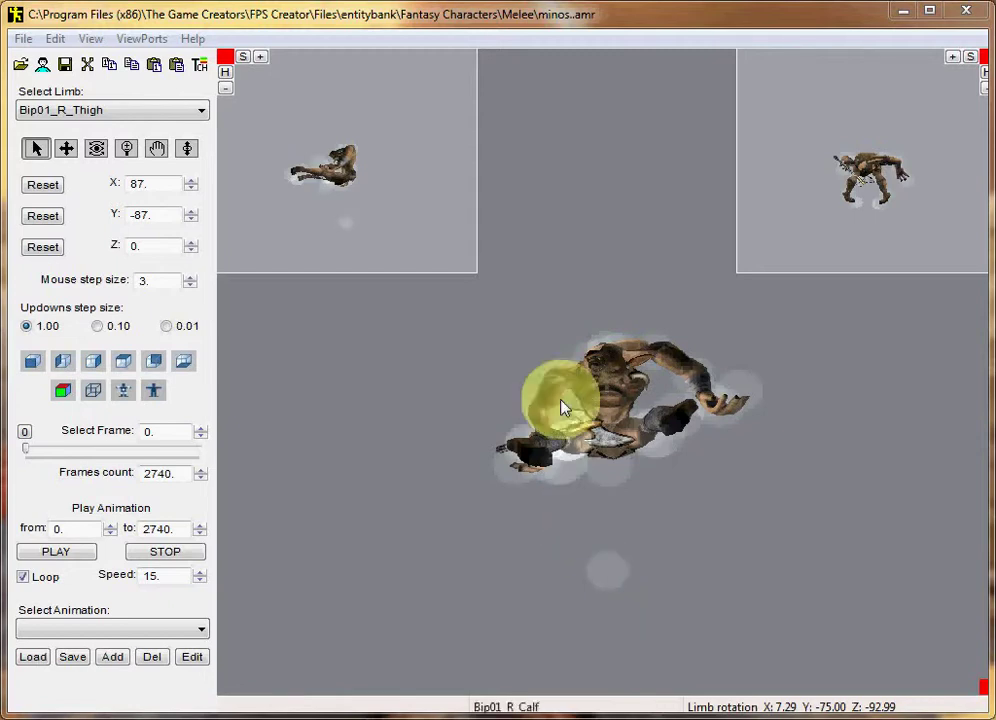
# Reset all limbs of the posed character
pyautogui.click(55, 38)
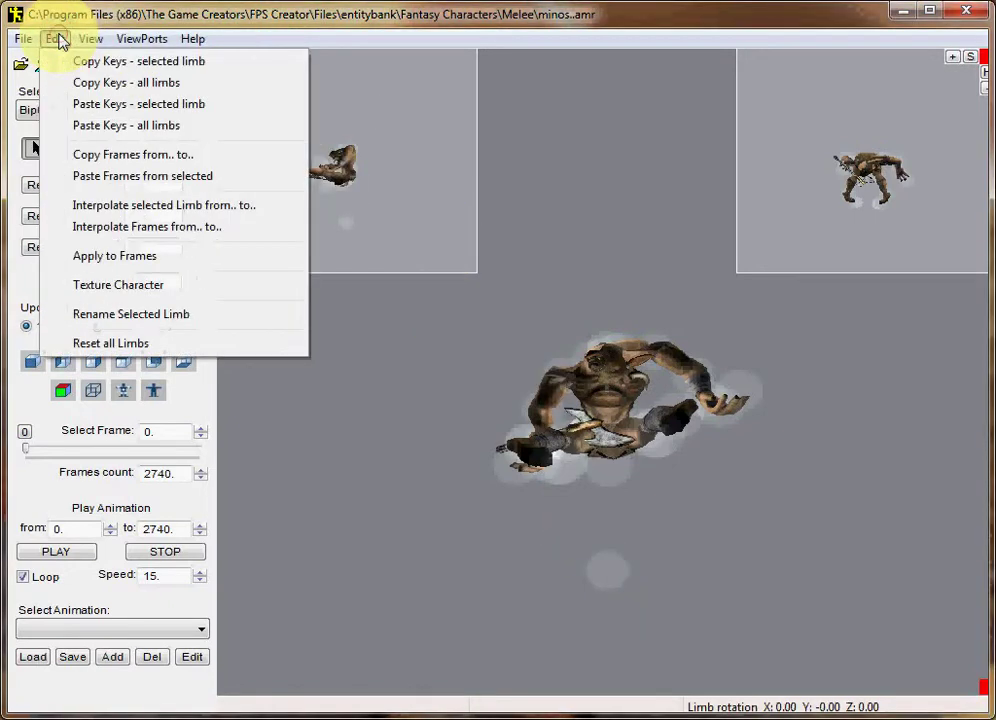
pyautogui.click(151, 344)
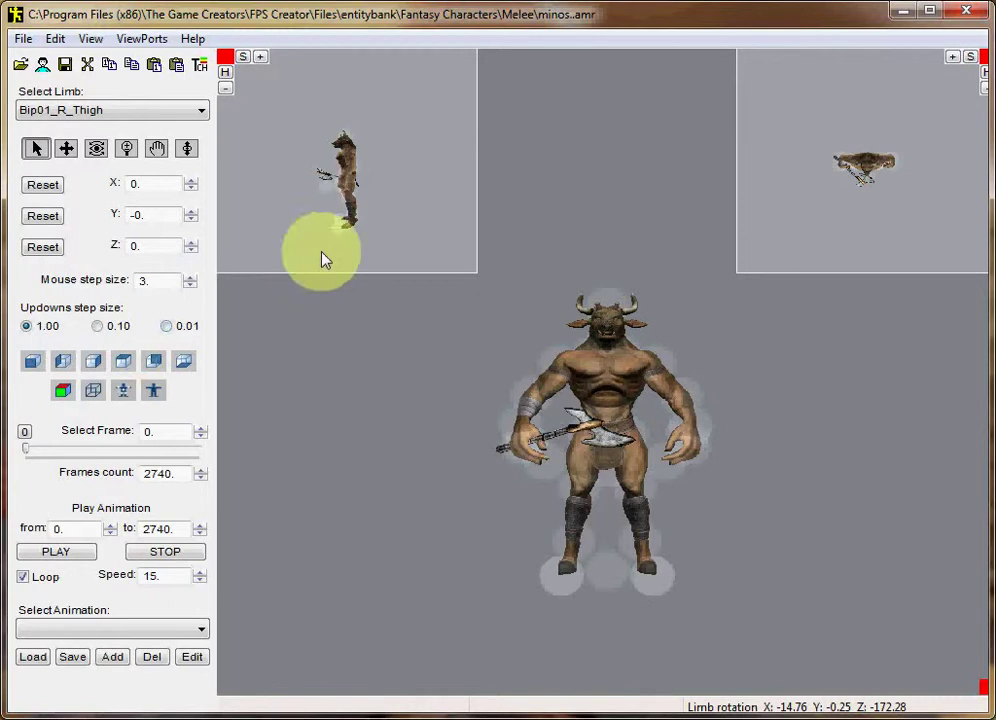
# Display the character in wireframe and return it to the textured display
pyautogui.click(90, 38)
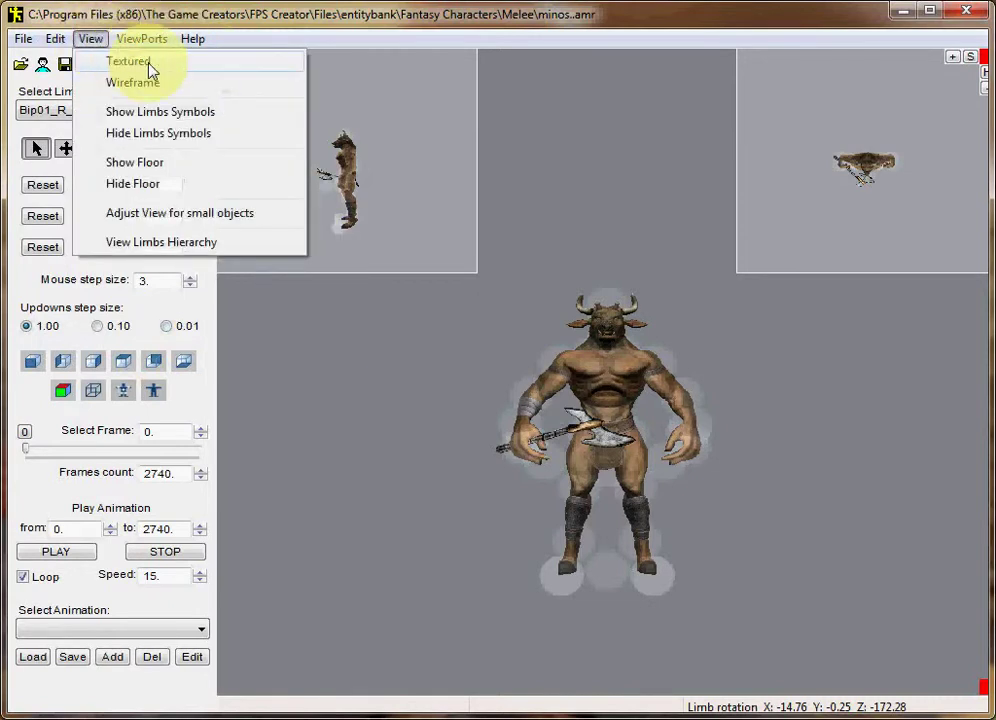
pyautogui.click(176, 88)
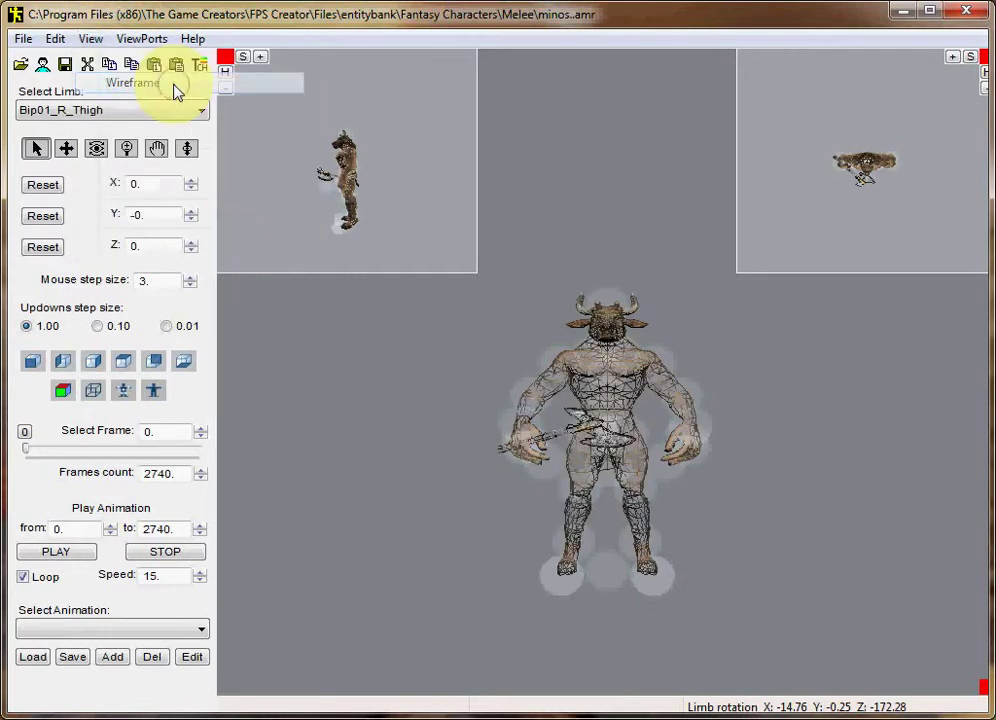
pyautogui.click(88, 36)
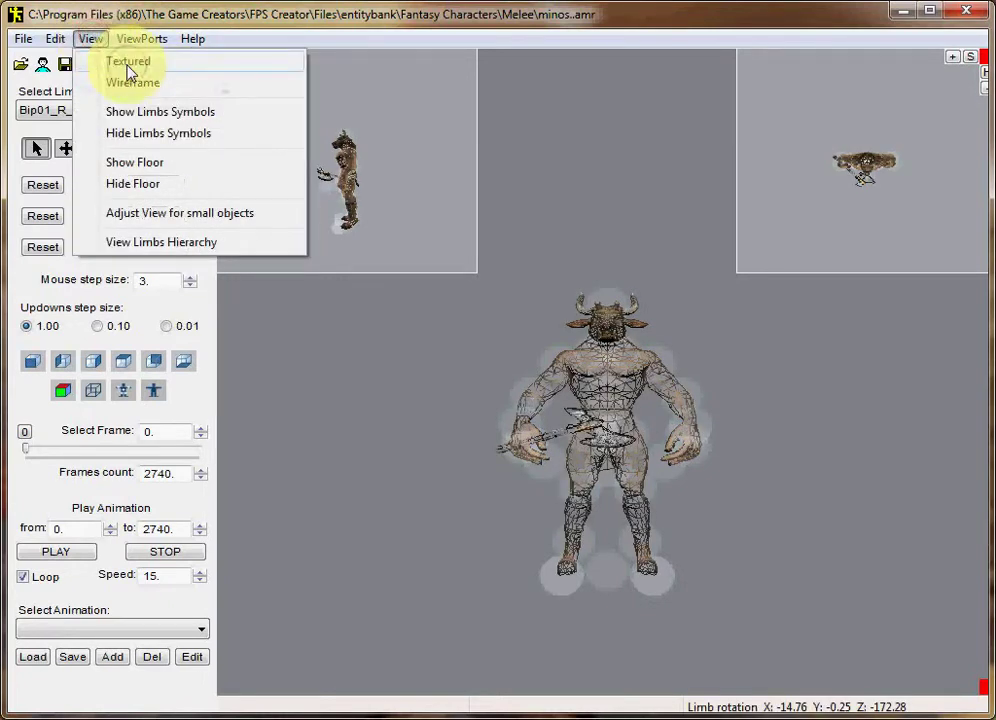
pyautogui.click(128, 63)
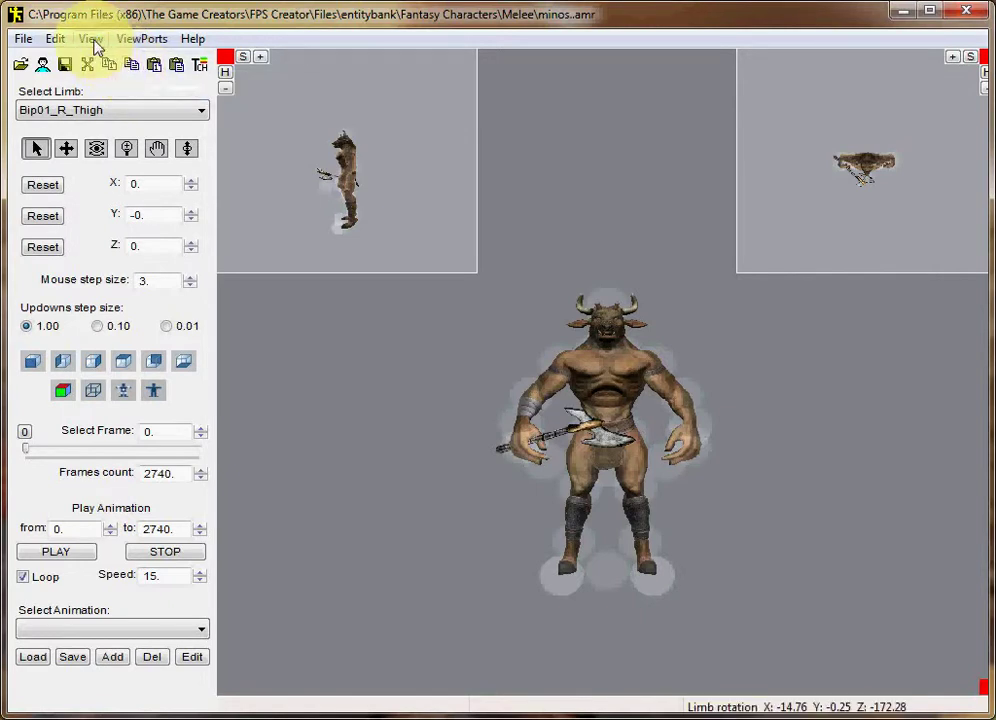
# Hide the limb symbols on the character and show them again
pyautogui.click(92, 40)
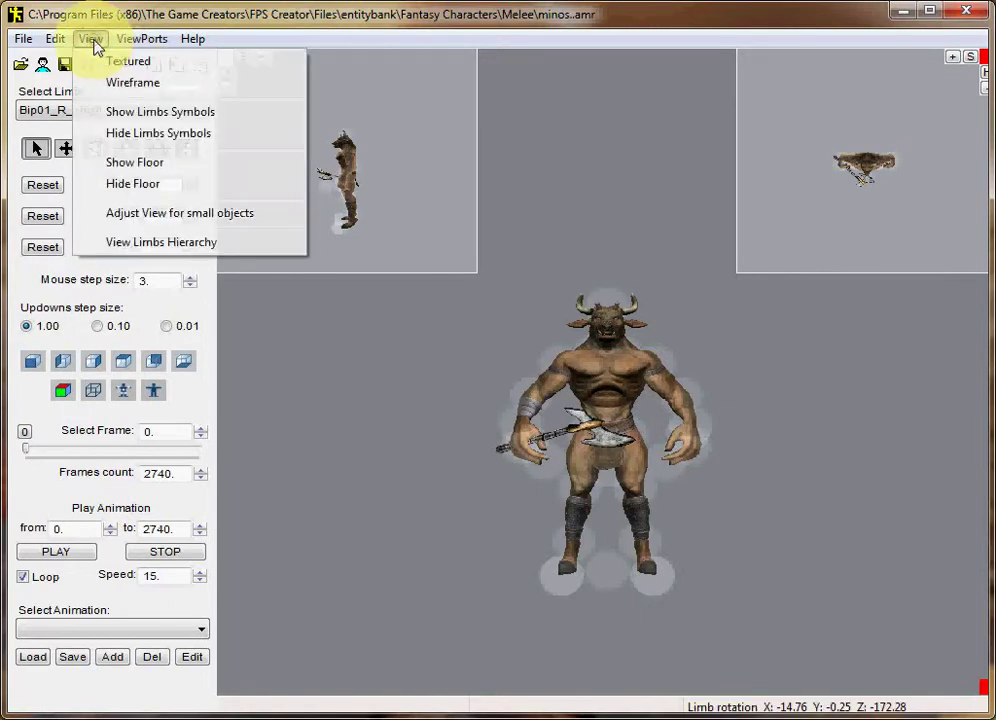
pyautogui.click(140, 134)
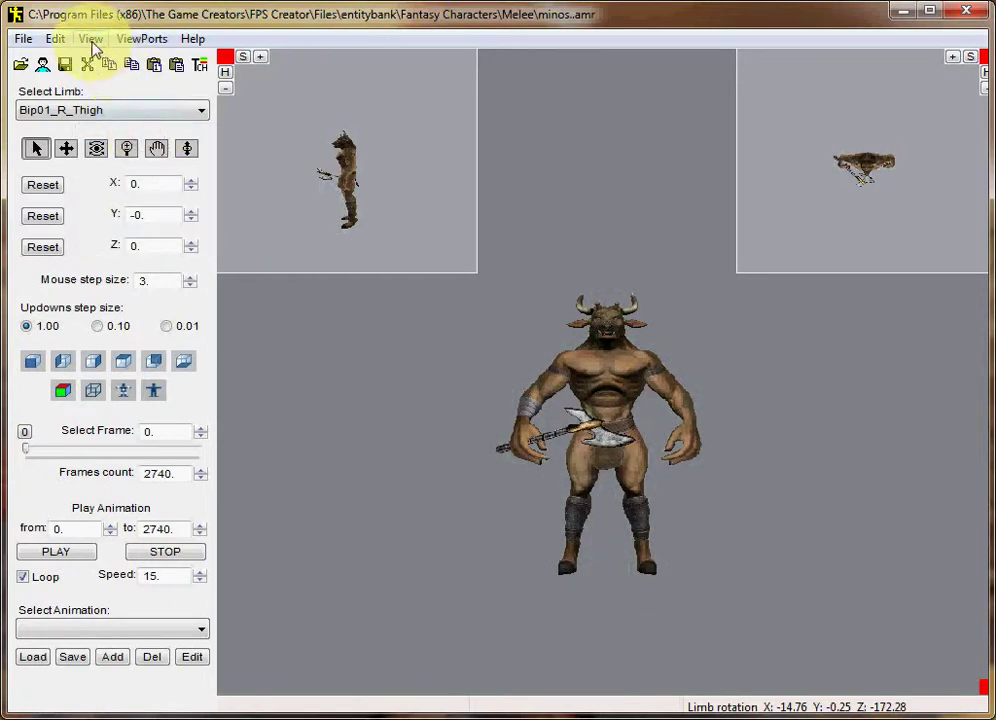
pyautogui.click(91, 40)
pyautogui.click(142, 112)
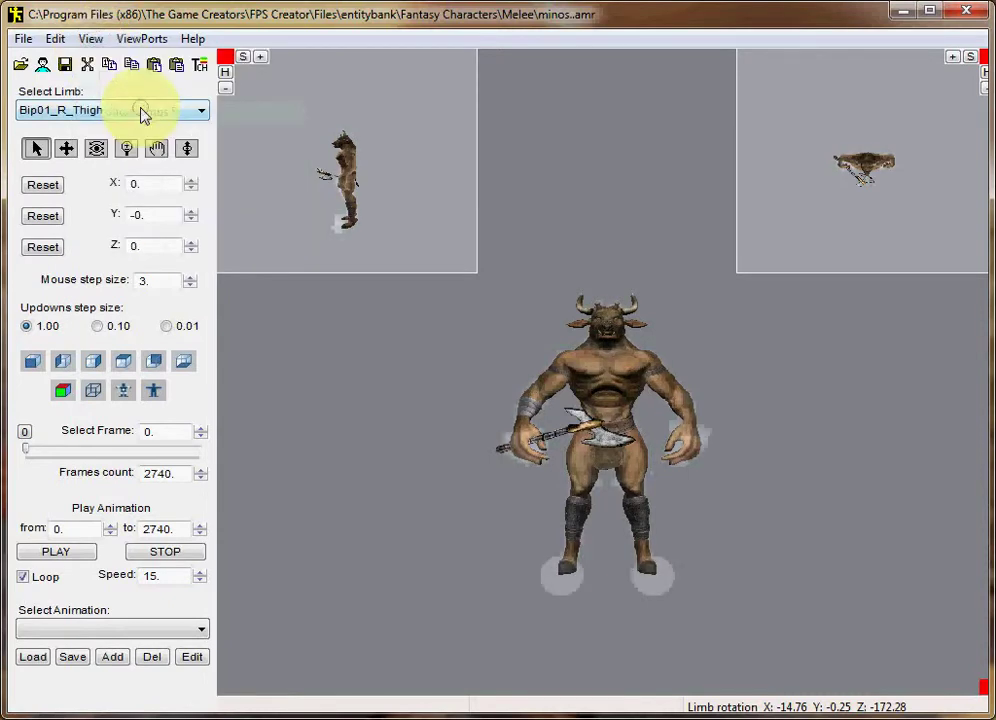
# Show the floor beneath the character in the viewports
pyautogui.click(86, 44)
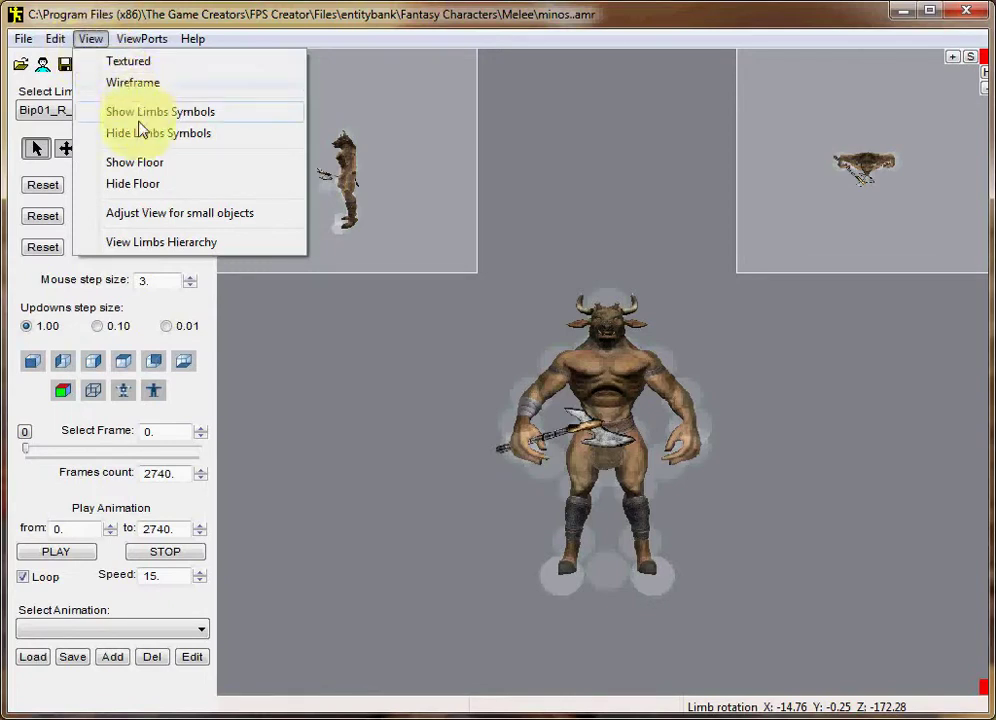
pyautogui.click(140, 162)
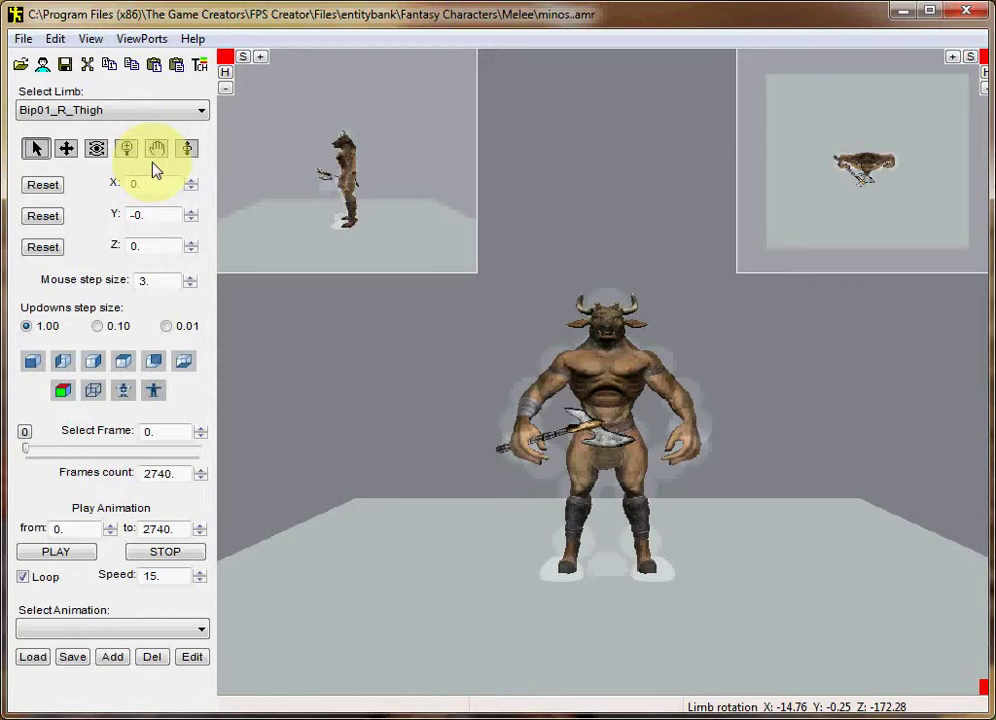
pyautogui.click(90, 38)
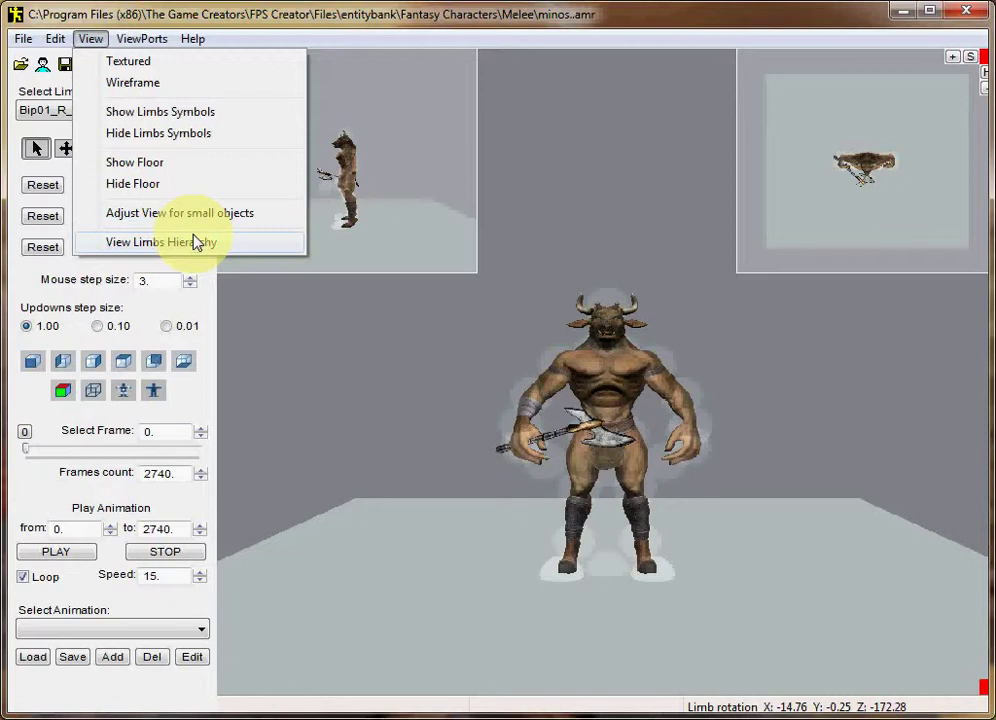
pyautogui.click(90, 40)
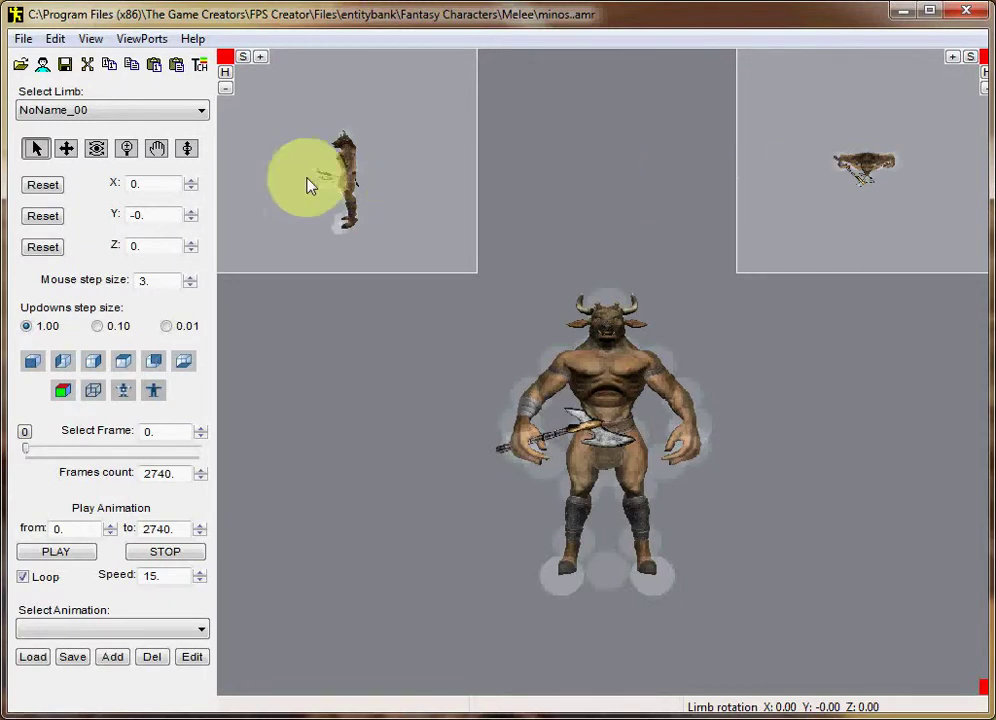
# Make the right viewport the active one
pyautogui.click(149, 44)
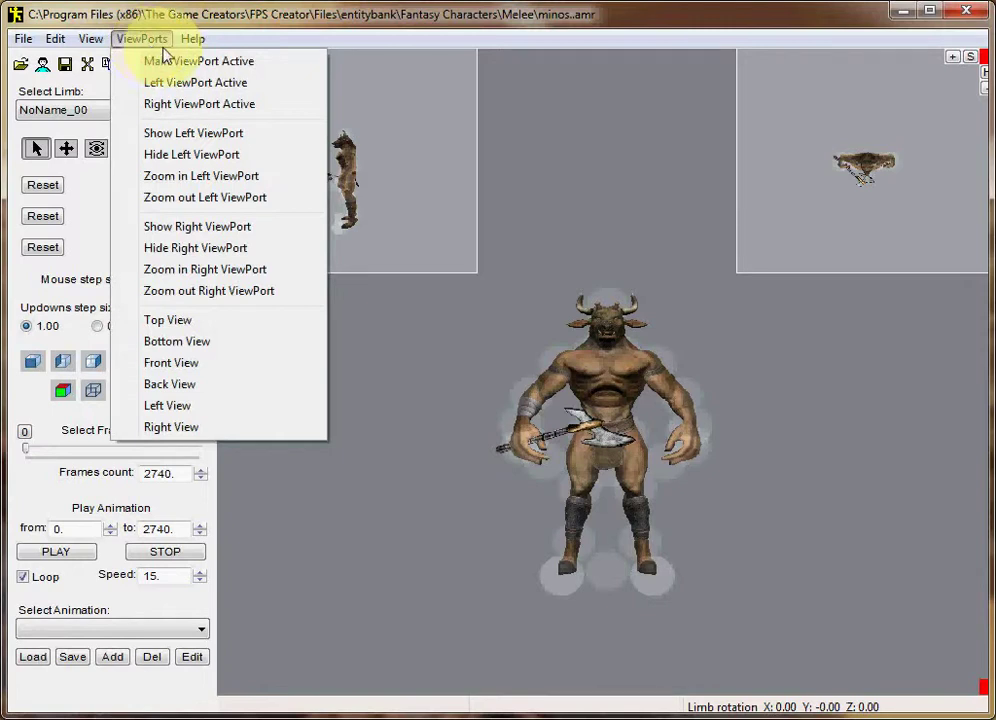
pyautogui.click(192, 108)
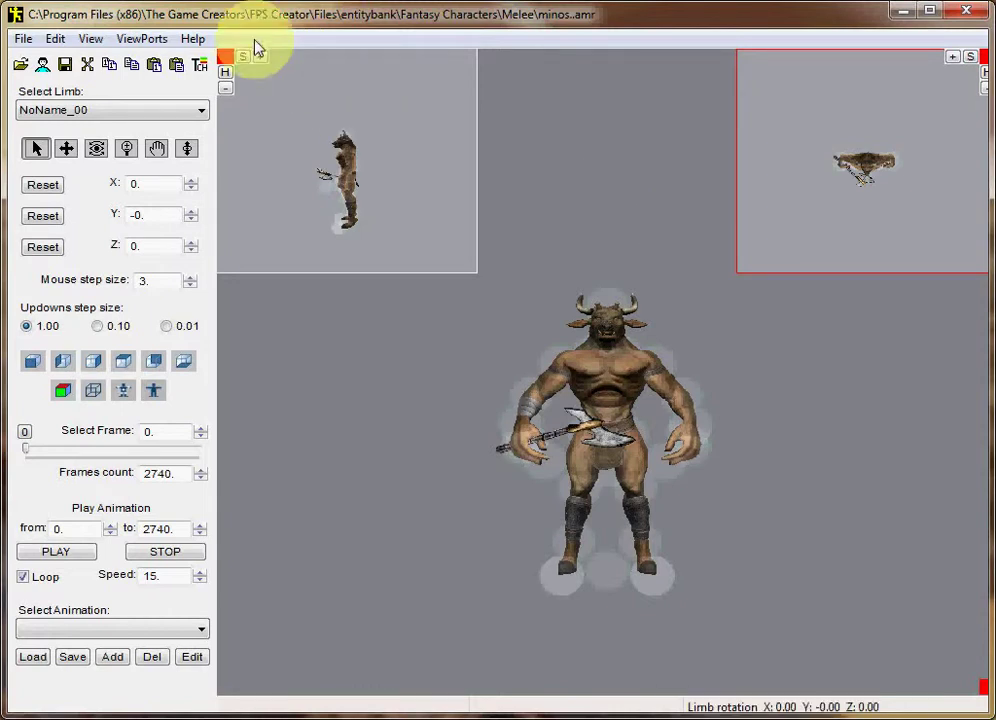
# Zoom in the left viewport one step and hide it
pyautogui.click(138, 39)
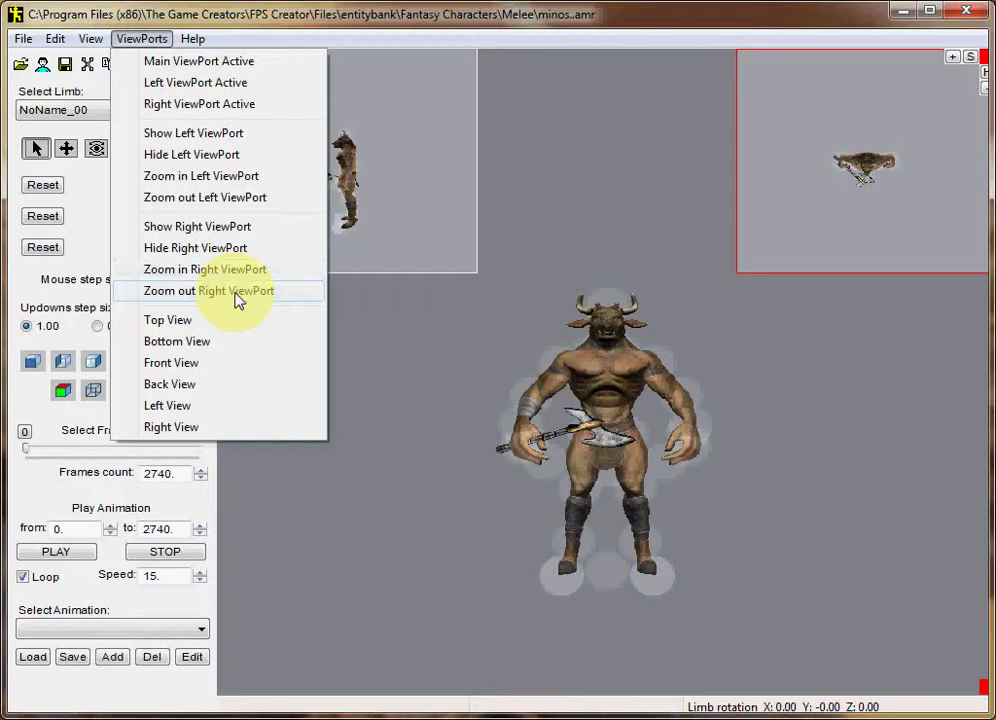
pyautogui.click(228, 184)
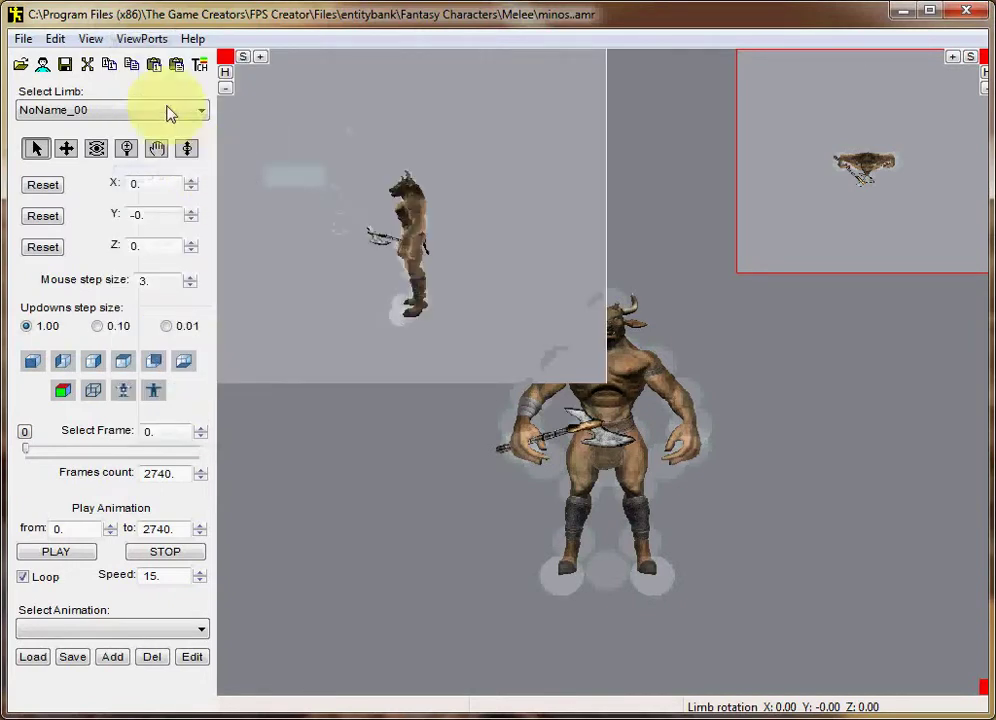
pyautogui.click(128, 40)
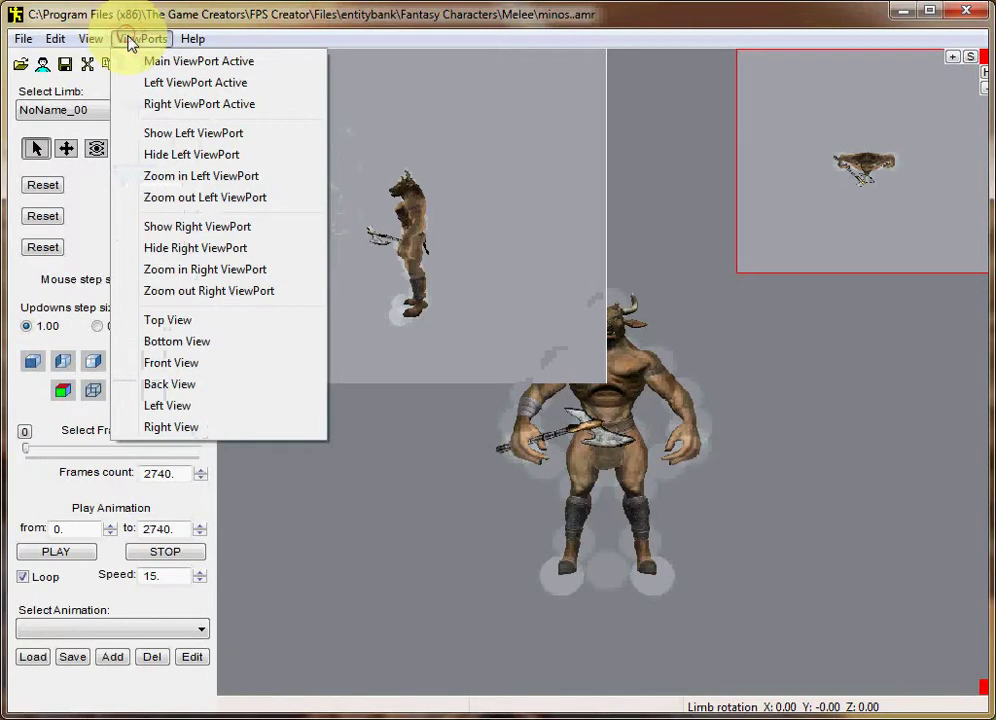
pyautogui.click(172, 156)
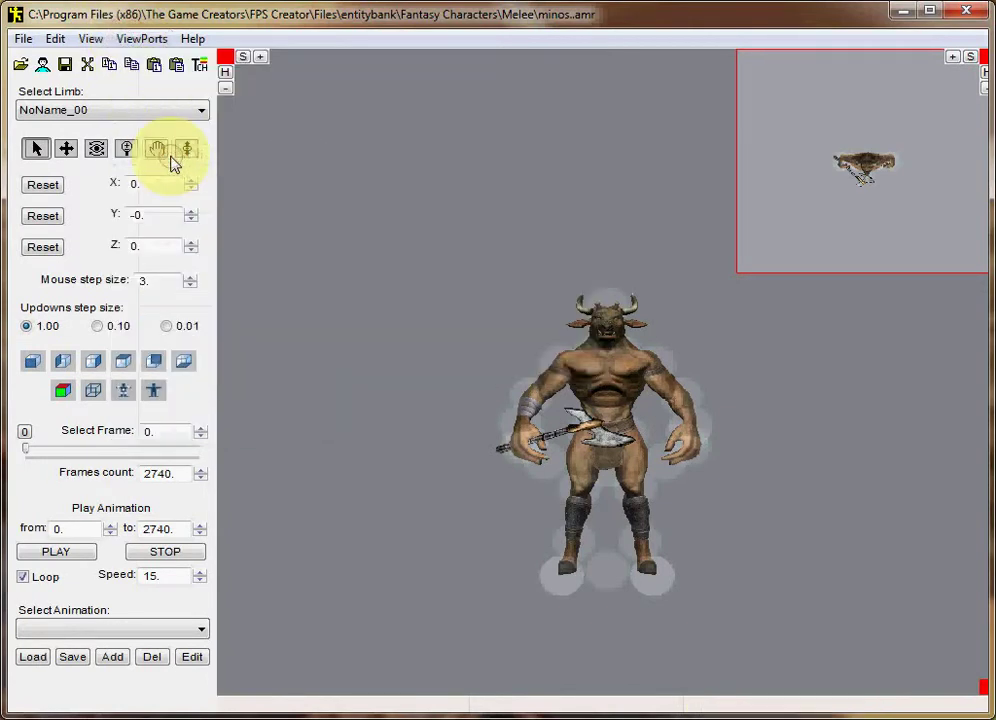
# Show the character from the bottom and from the front in the active right viewport
pyautogui.click(142, 39)
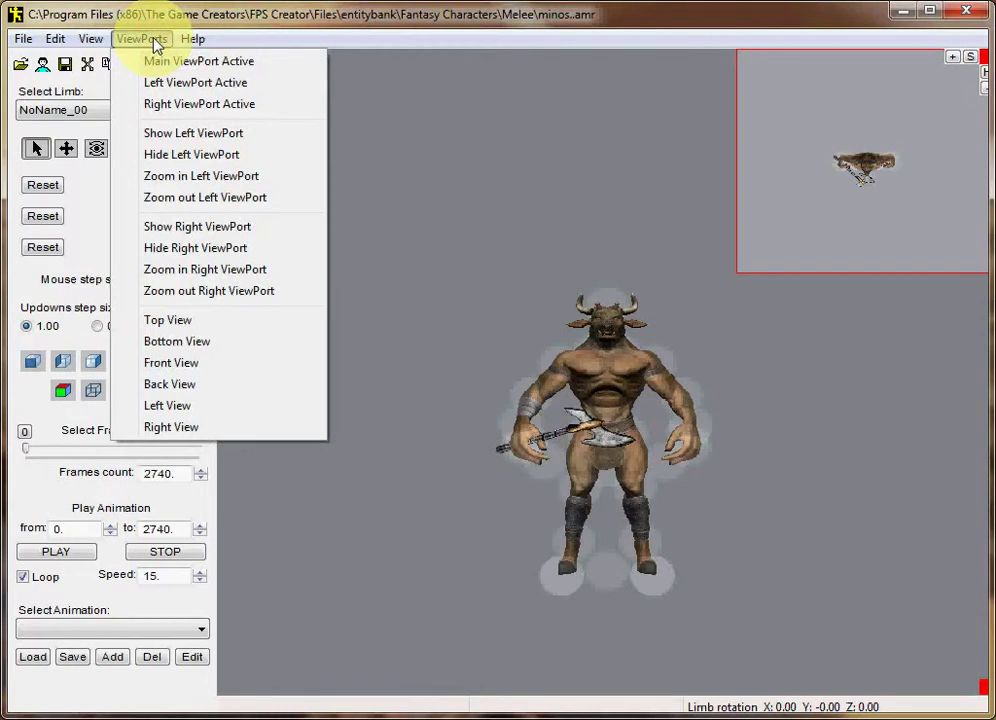
pyautogui.click(207, 343)
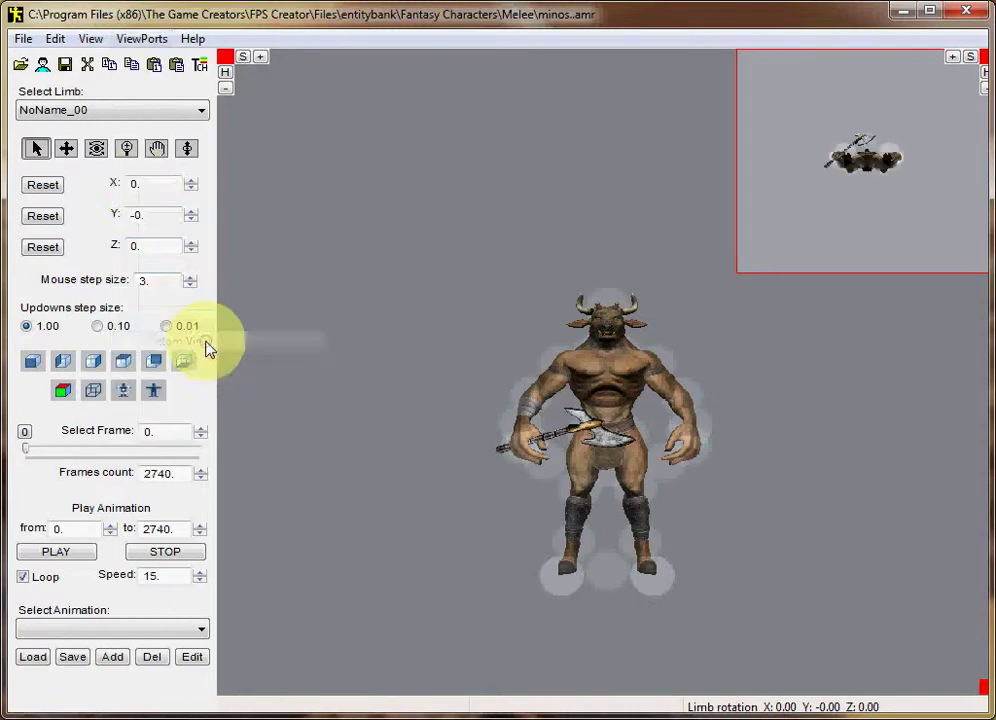
pyautogui.click(146, 40)
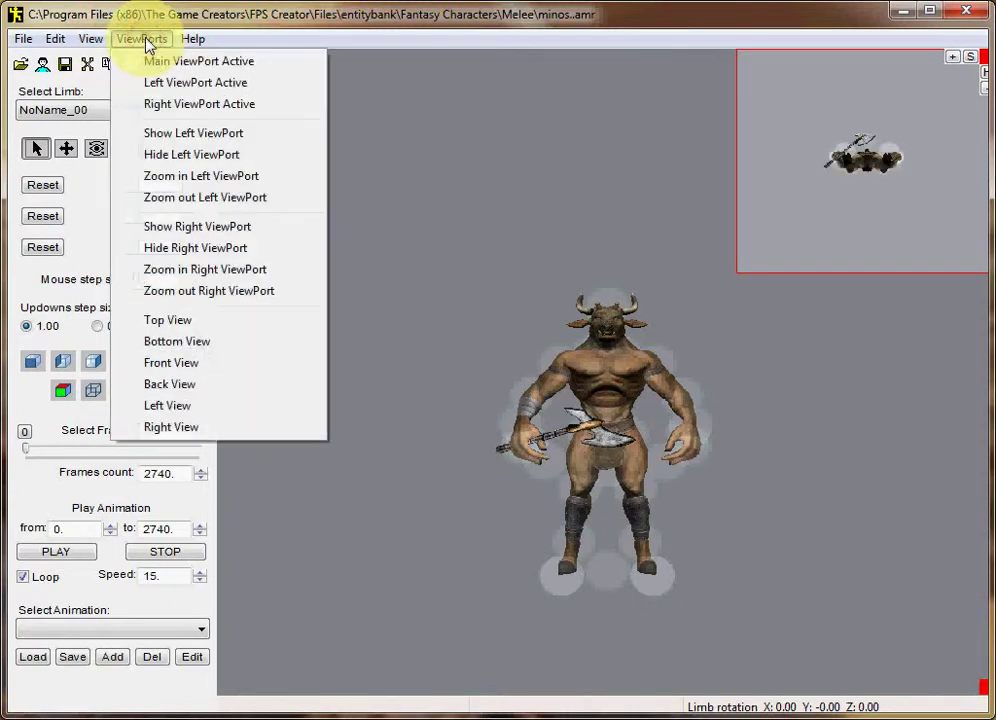
pyautogui.click(215, 369)
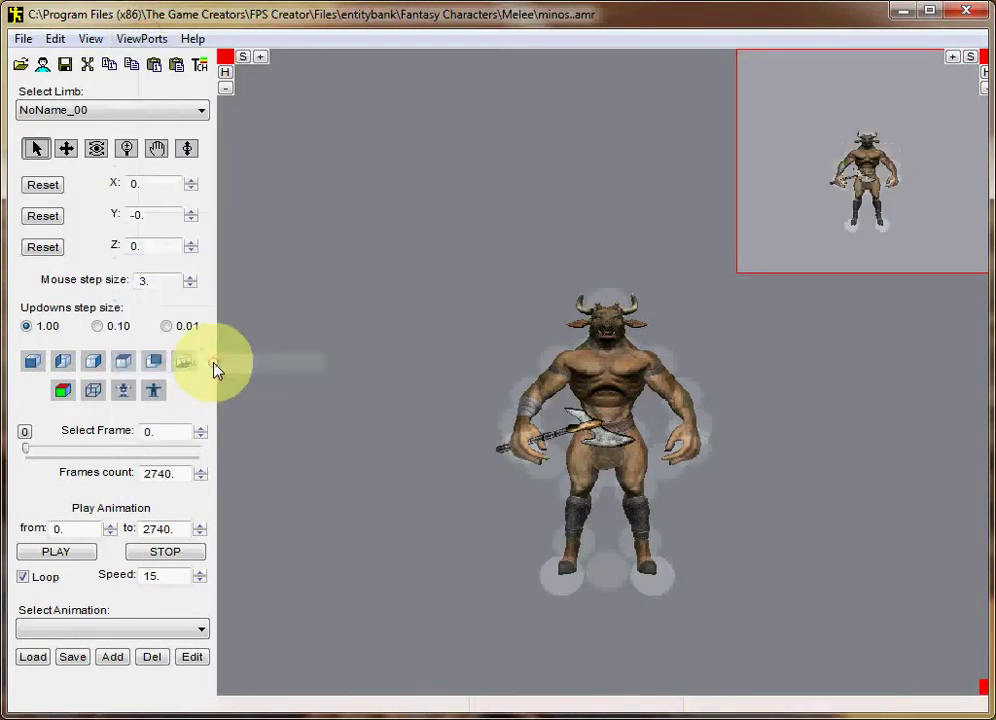
pyautogui.click(142, 39)
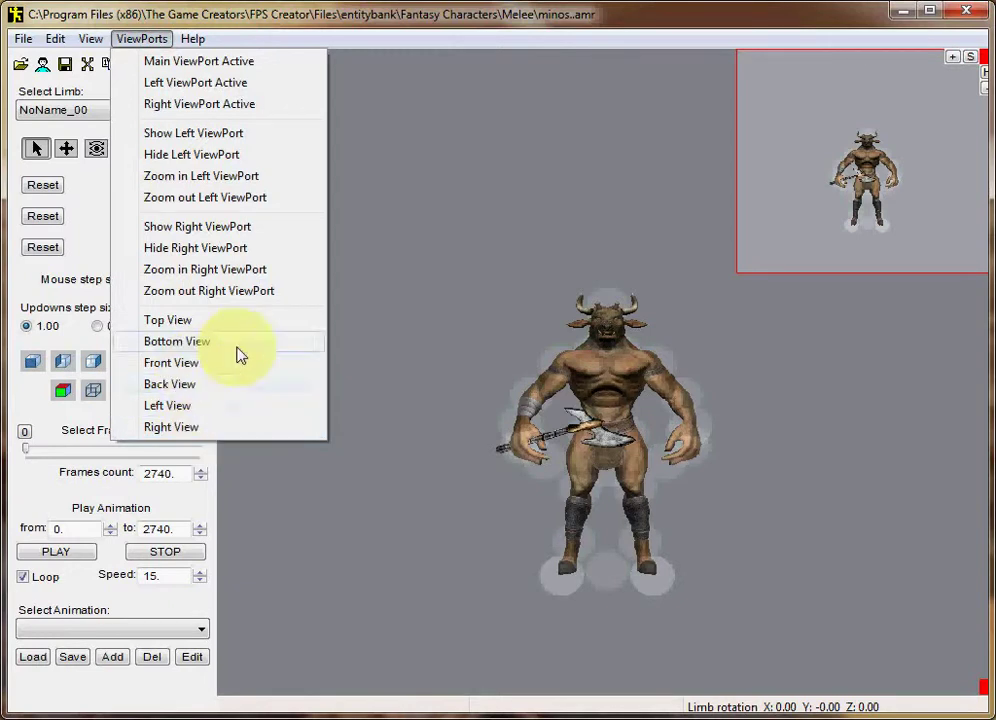
pyautogui.moveTo(192, 38)
pyautogui.click(275, 22)
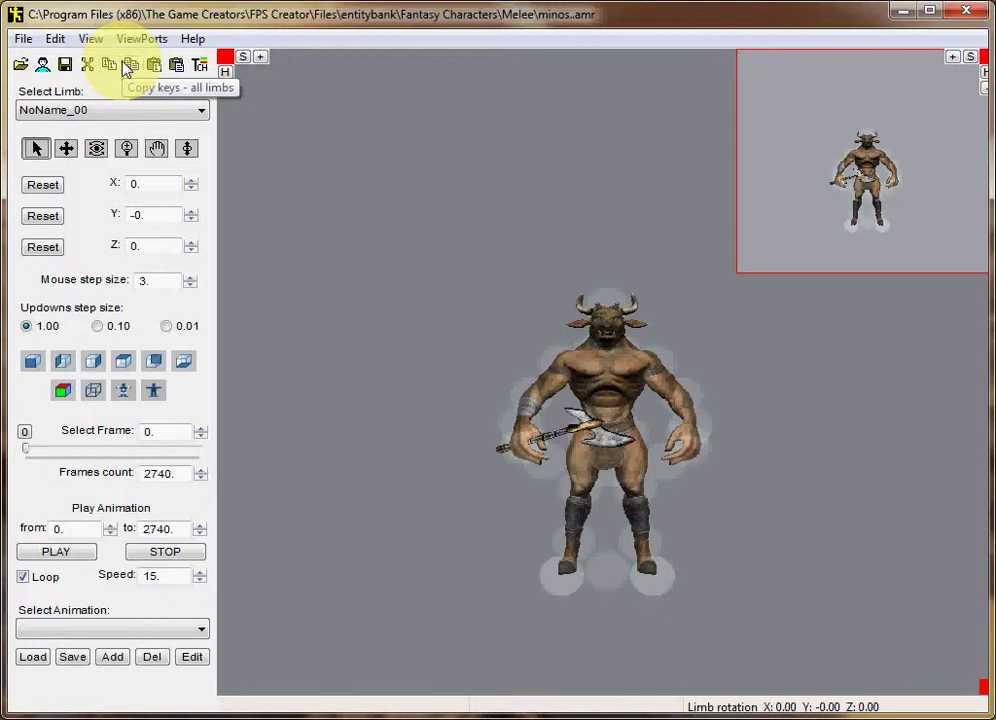
# Look through the list of selectable limbs down to the melee weapon entries
pyautogui.click(203, 113)
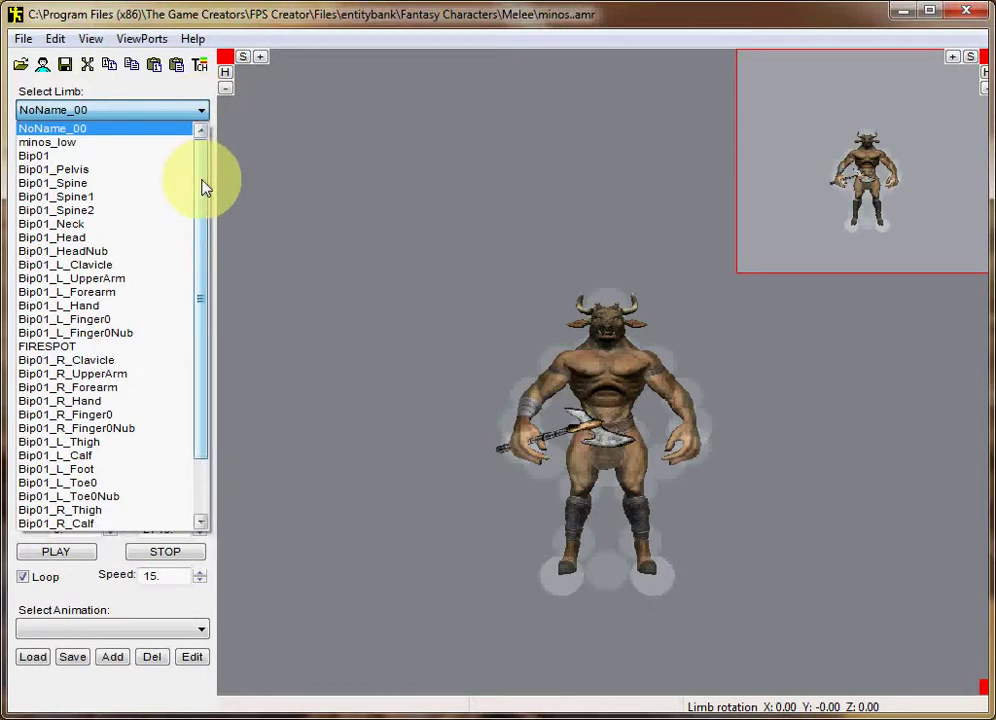
pyautogui.moveTo(202, 187); pyautogui.dragTo(202, 276)
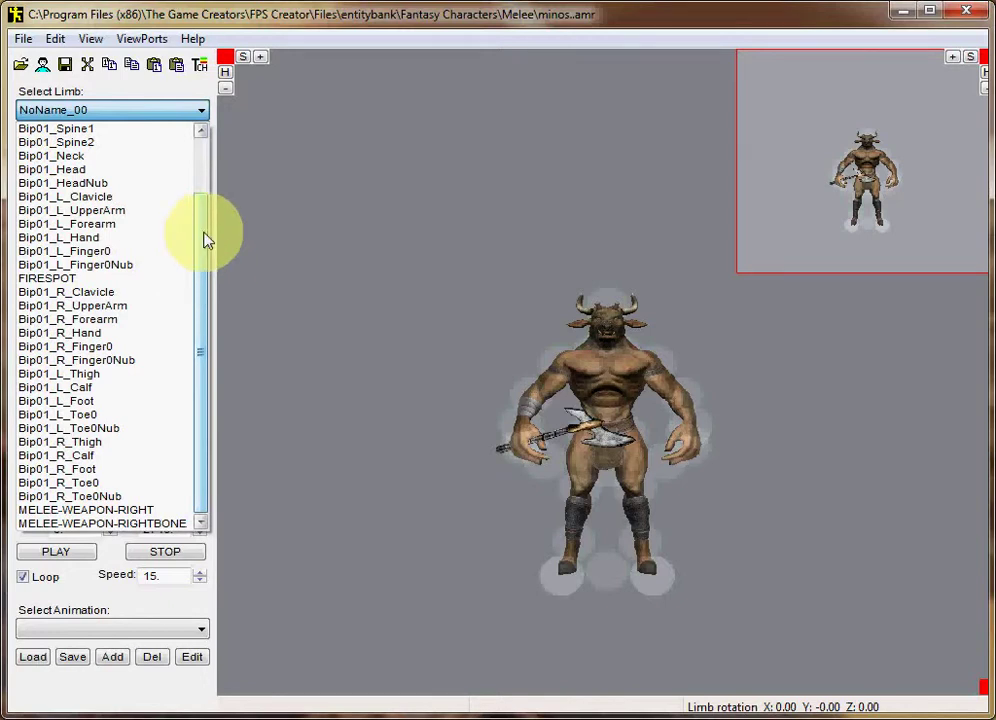
pyautogui.click(140, 38)
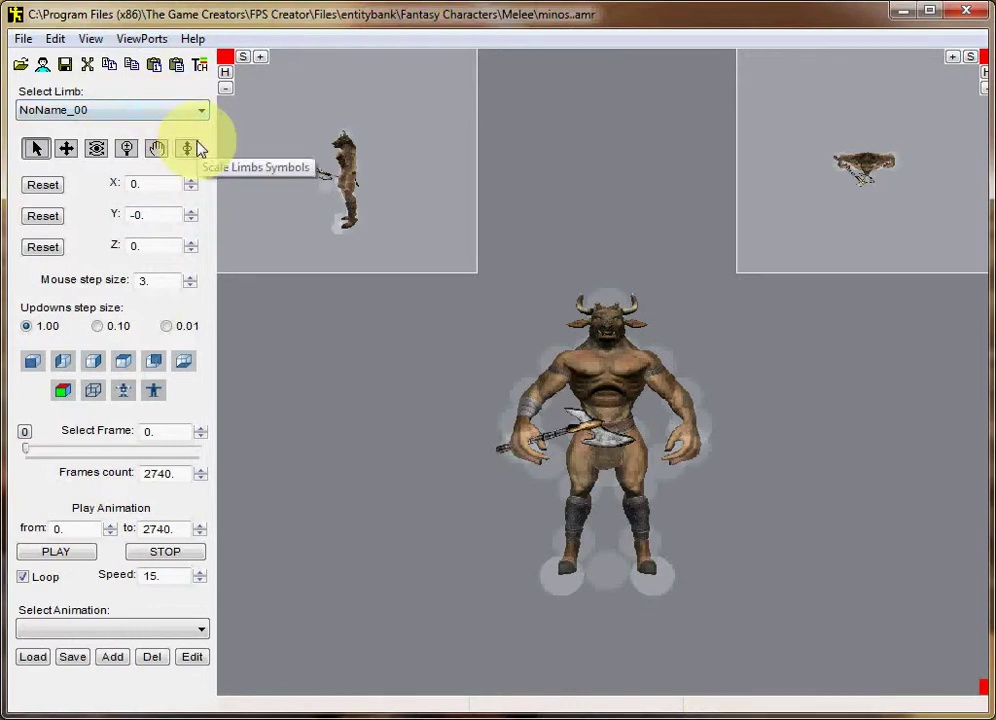
# Rotate the left forearm (Bip01_L_Forearm) outward in the main viewport to about X -183, Y -21
pyautogui.click(31, 150)
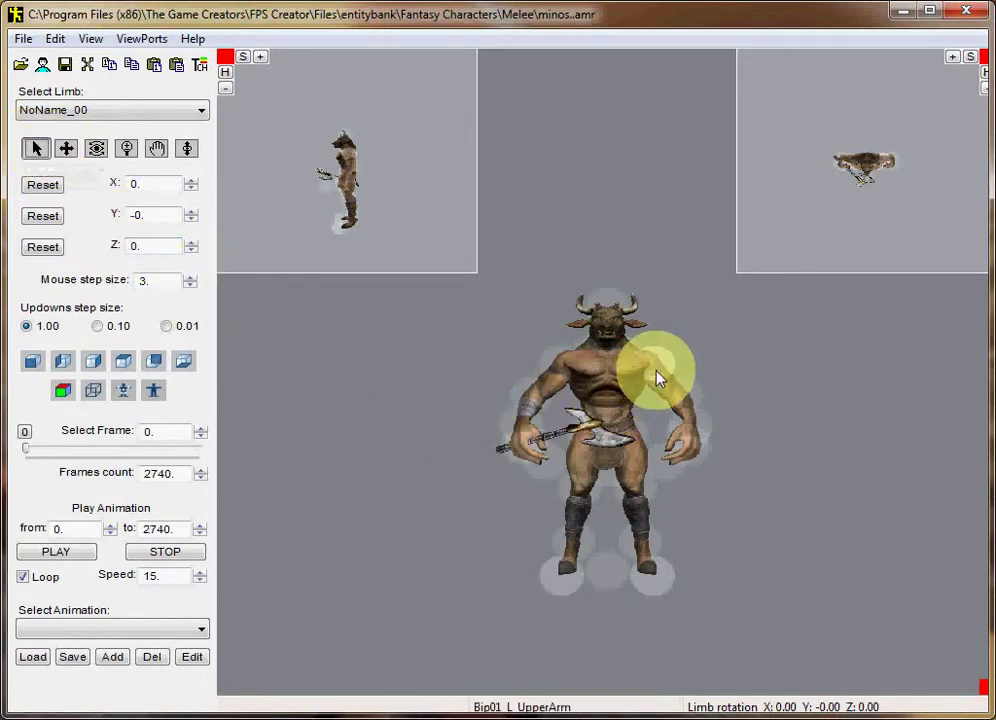
pyautogui.moveTo(689, 396); pyautogui.dragTo(990, 481)
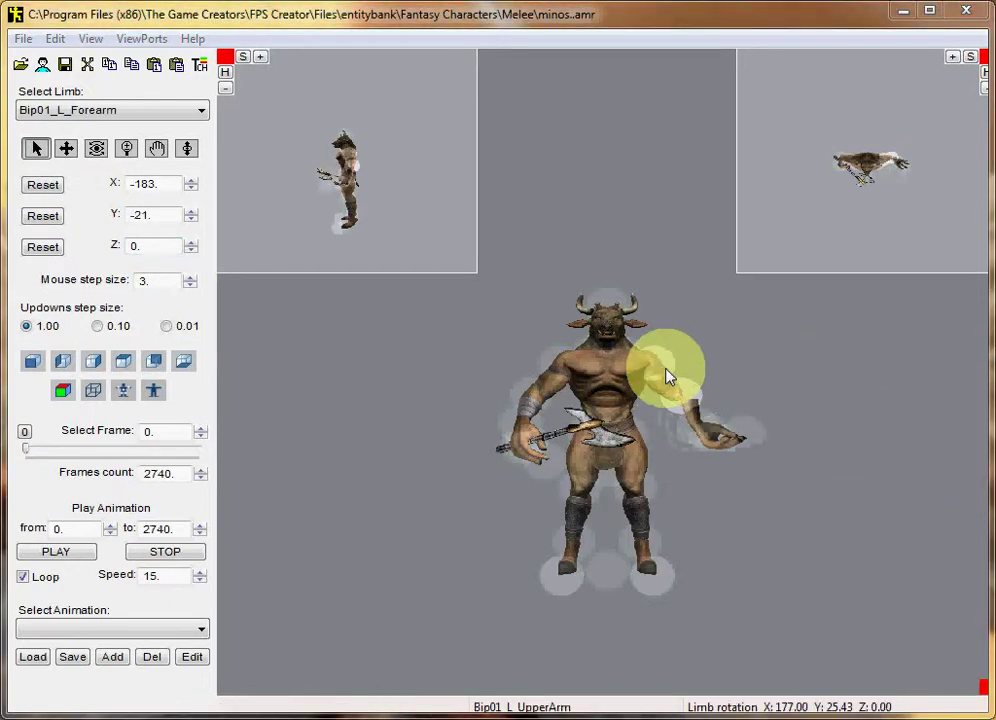
# Move the axe limb MELEE-WEAPON-RIGHTBONE away from the hand to about X 33, Y -84
pyautogui.click(66, 149)
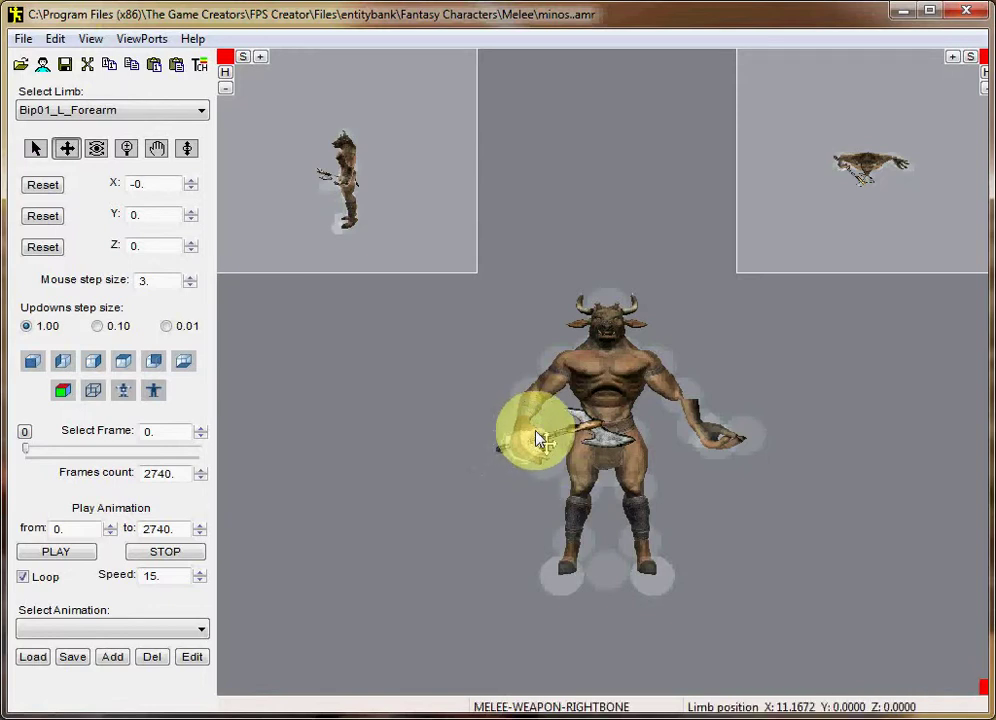
pyautogui.click(540, 440)
pyautogui.moveTo(540, 440); pyautogui.dragTo(518, 502)
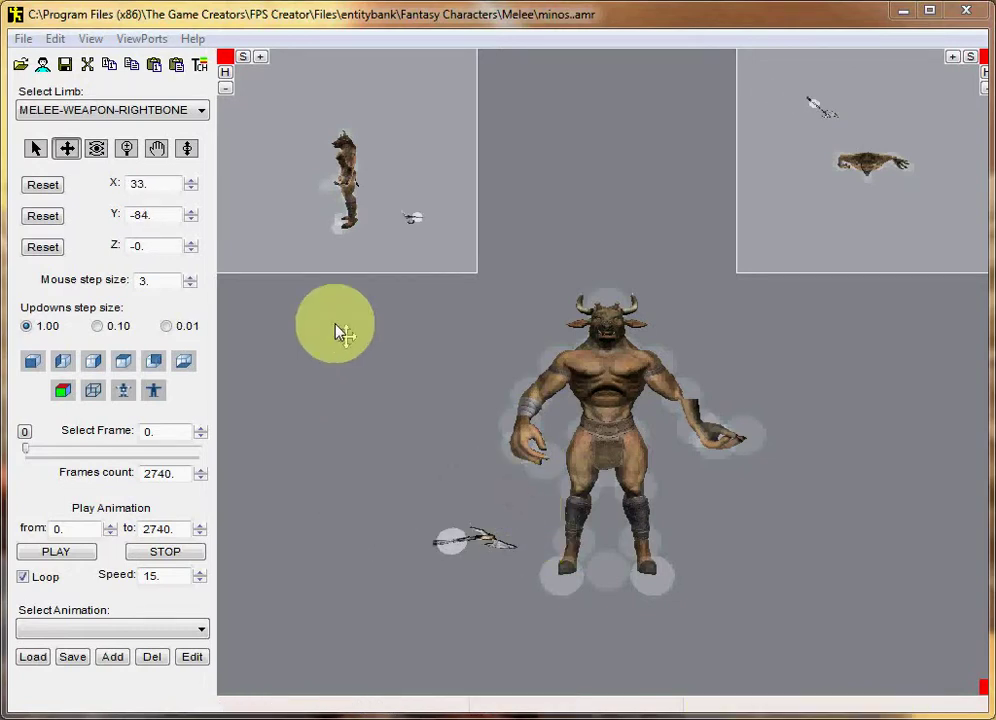
# Move the head limb (Bip01_Head) up and away from the body to about X 21, Y 27, stretching the neck
pyautogui.click(601, 341)
pyautogui.moveTo(600, 340); pyautogui.dragTo(433, 318)
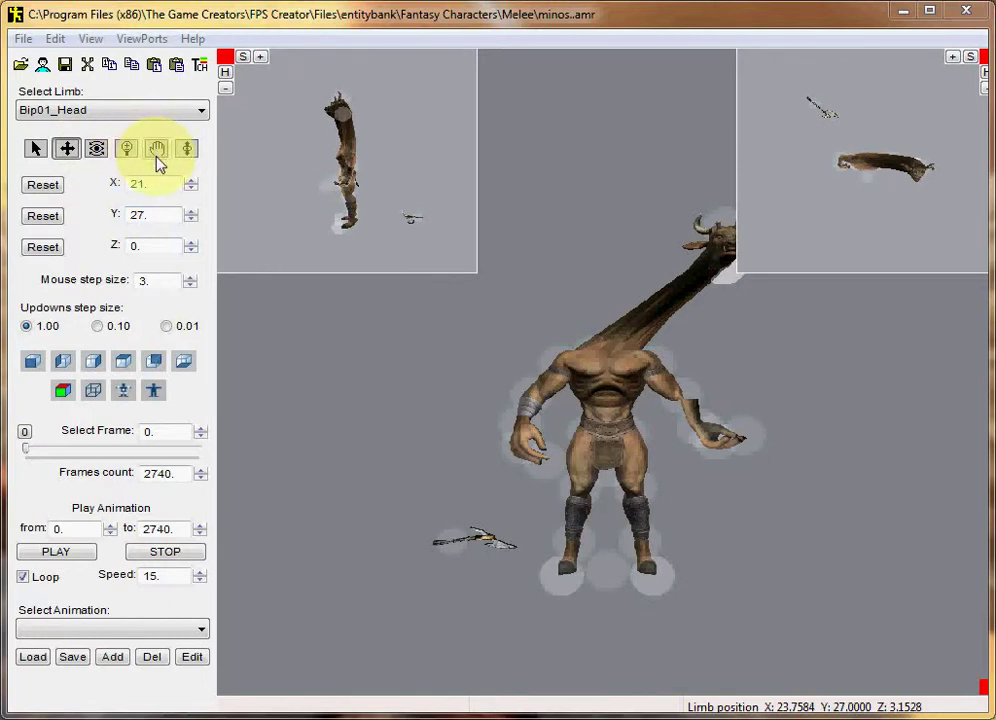
# Make the left viewport active and rotate its camera around to the character's front
pyautogui.click(160, 38)
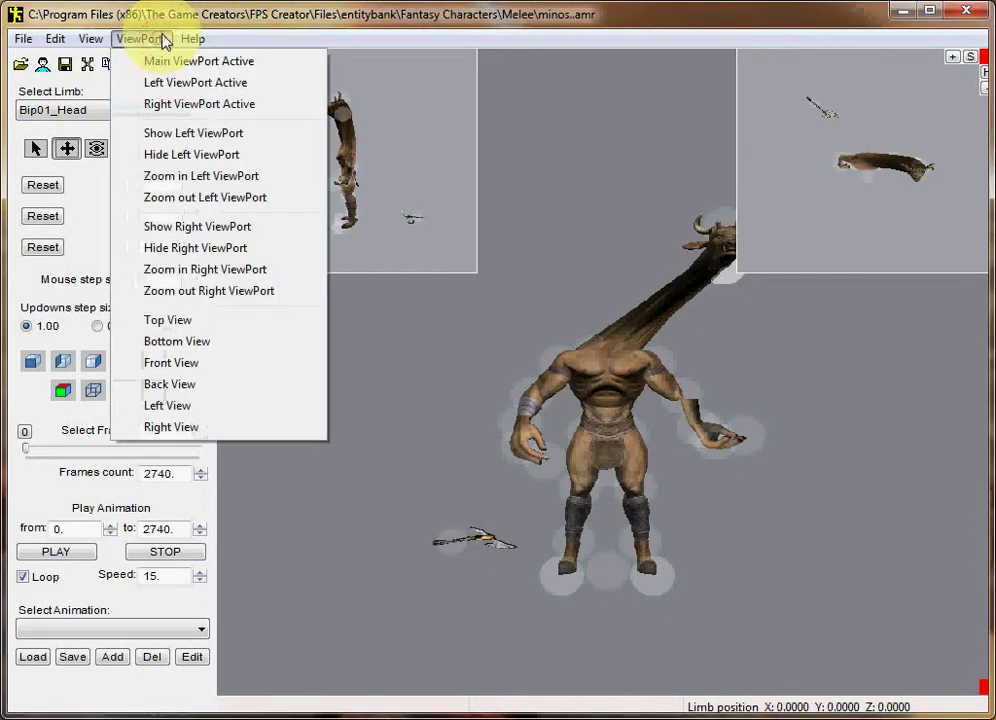
pyautogui.click(181, 90)
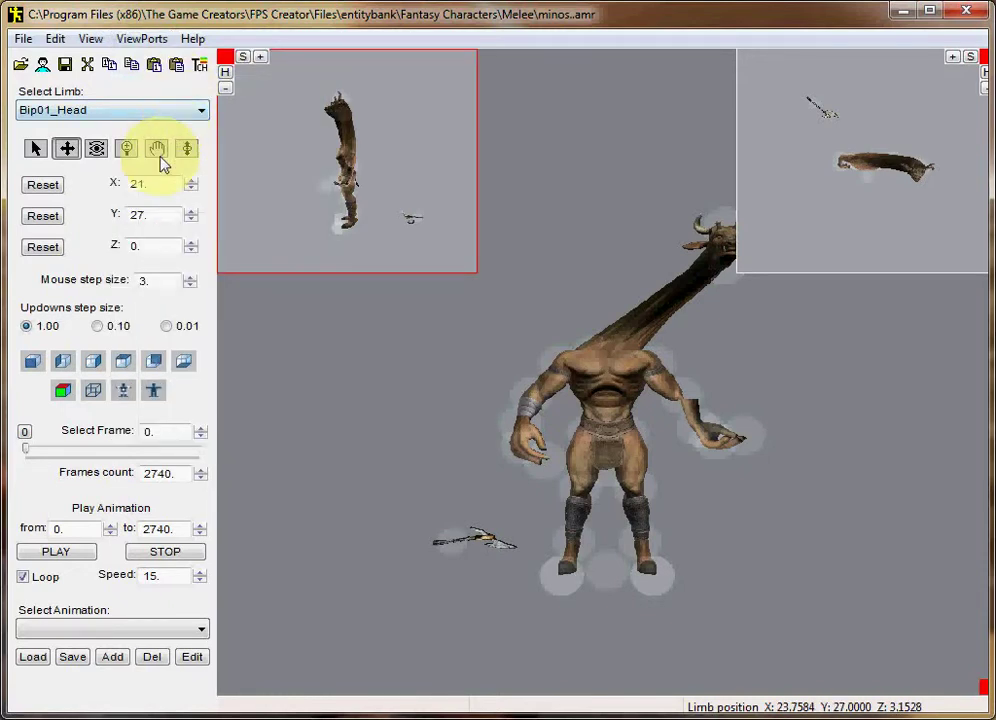
pyautogui.click(97, 150)
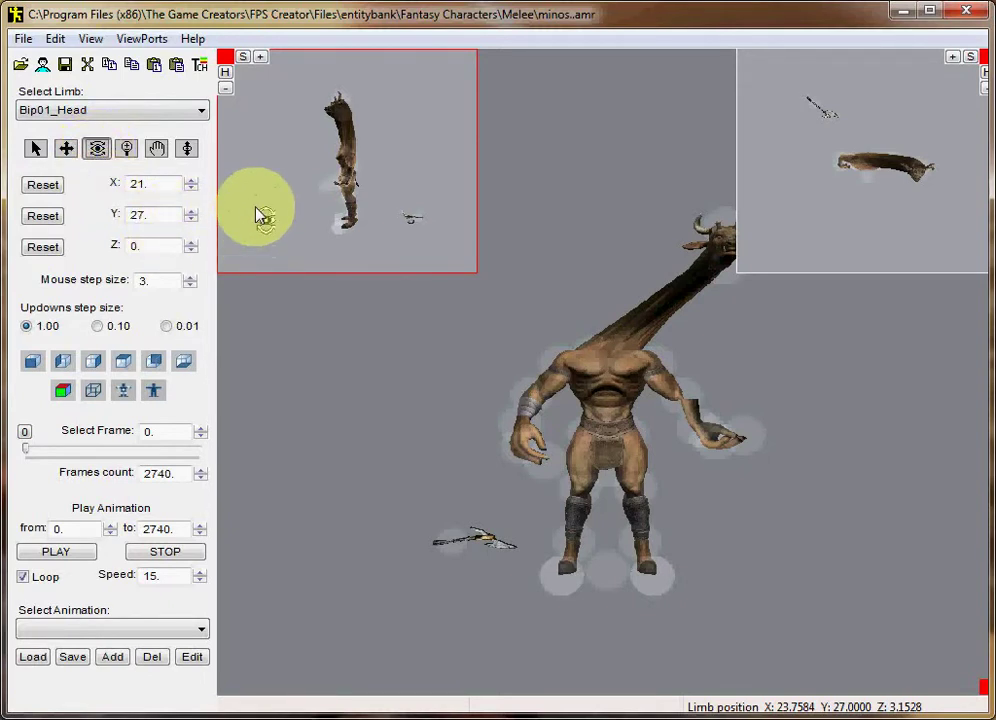
pyautogui.moveTo(260, 213)
pyautogui.mouseDown()
pyautogui.moveTo(391, 205)
pyautogui.moveTo(393, 238)
pyautogui.moveTo(296, 240)
pyautogui.moveTo(263, 205)
pyautogui.mouseUp()
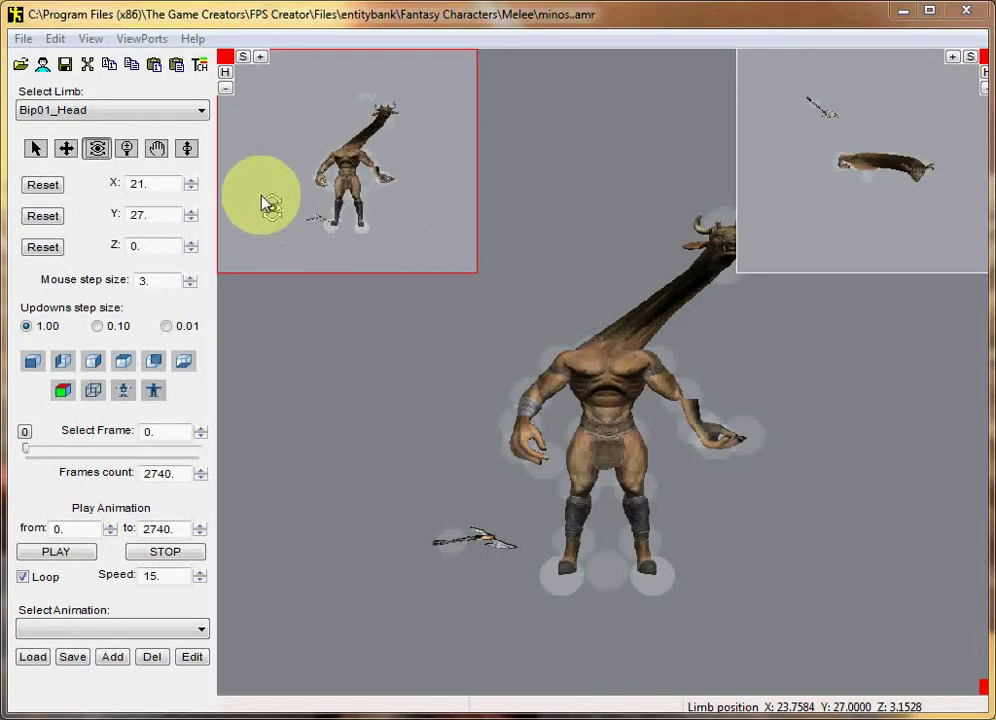
pyautogui.moveTo(267, 188)
pyautogui.mouseDown()
pyautogui.moveTo(269, 162)
pyautogui.moveTo(278, 207)
pyautogui.mouseUp()
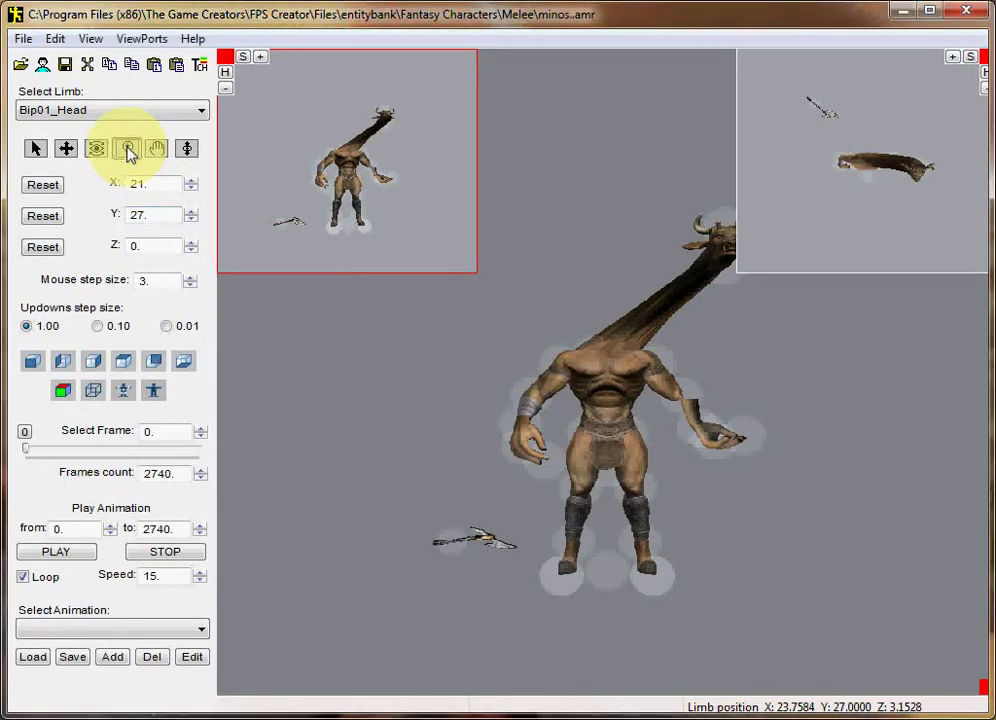
# Zoom the left viewport's camera in on the character
pyautogui.click(127, 150)
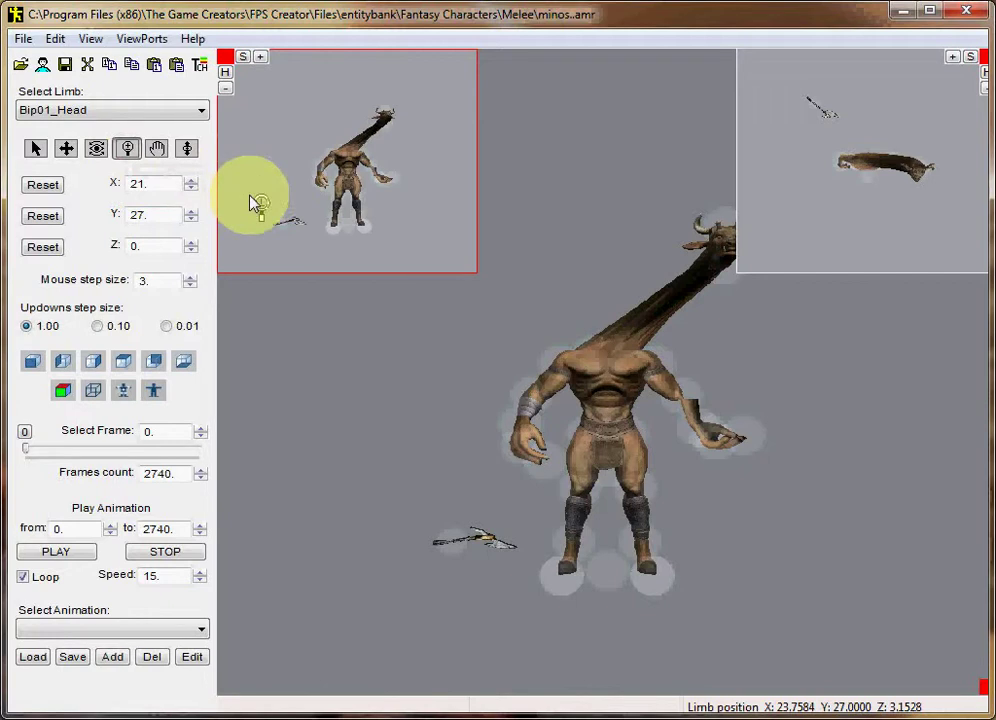
pyautogui.moveTo(250, 196); pyautogui.dragTo(248, 164)
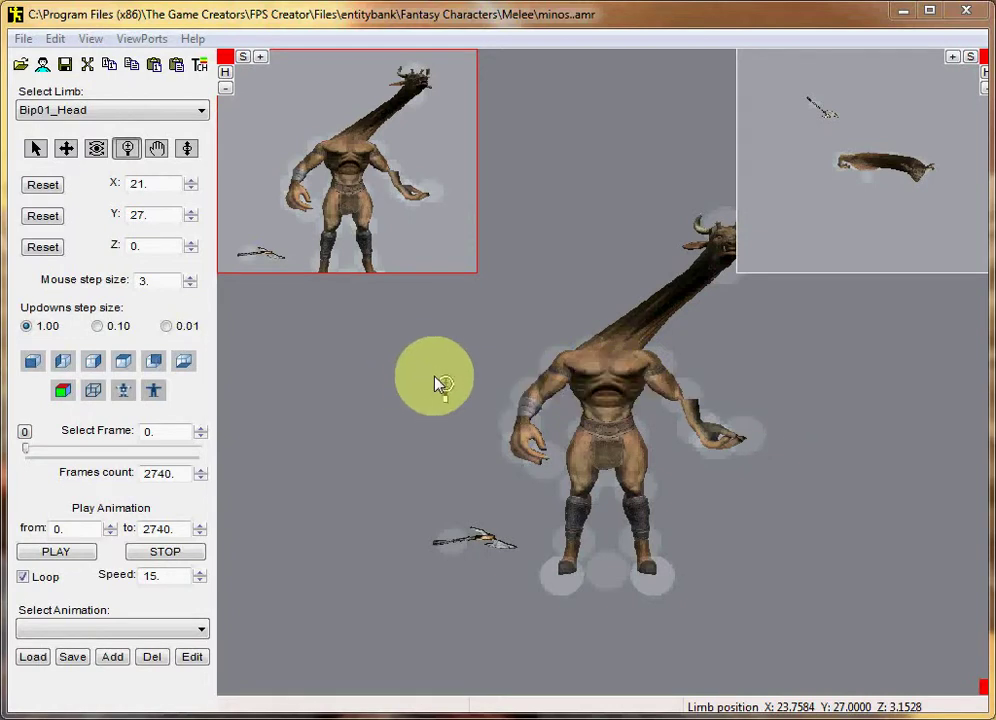
pyautogui.moveTo(431, 365)
pyautogui.mouseDown()
pyautogui.moveTo(434, 318)
pyautogui.moveTo(437, 365)
pyautogui.mouseUp()
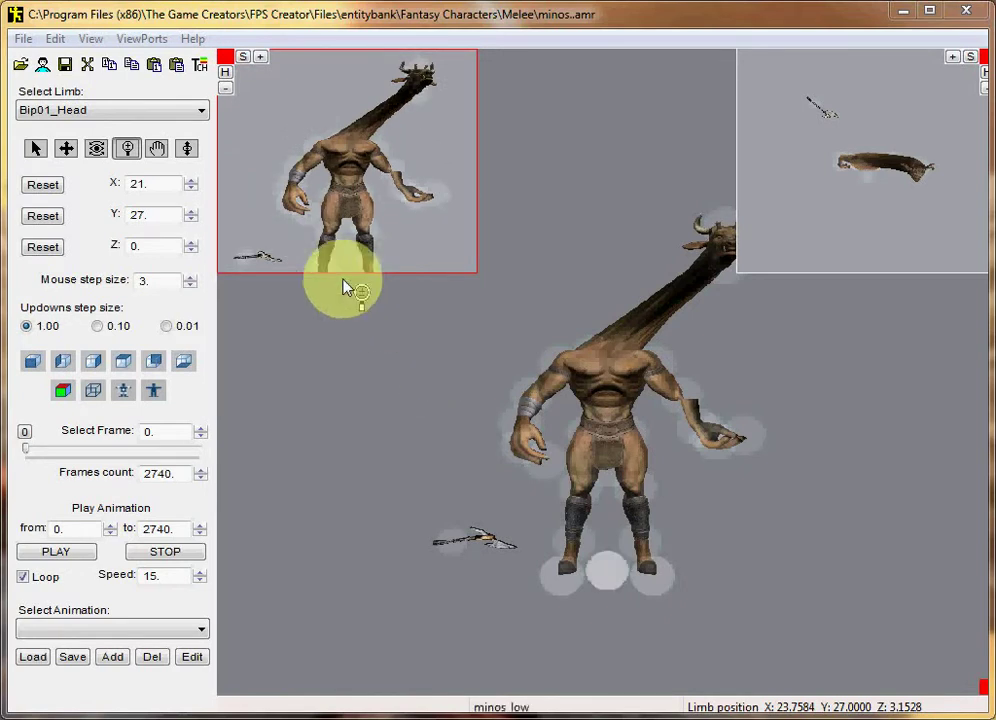
# Pan the left viewport's camera so the character shifts slightly up and to the left within the frame
pyautogui.click(157, 150)
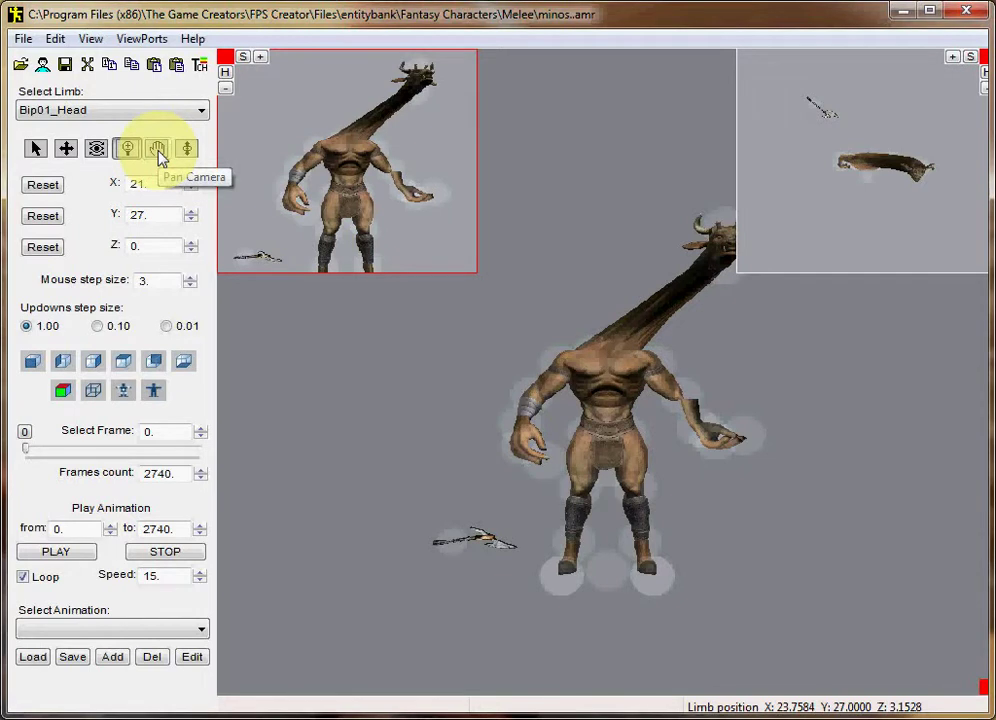
pyautogui.click(158, 150)
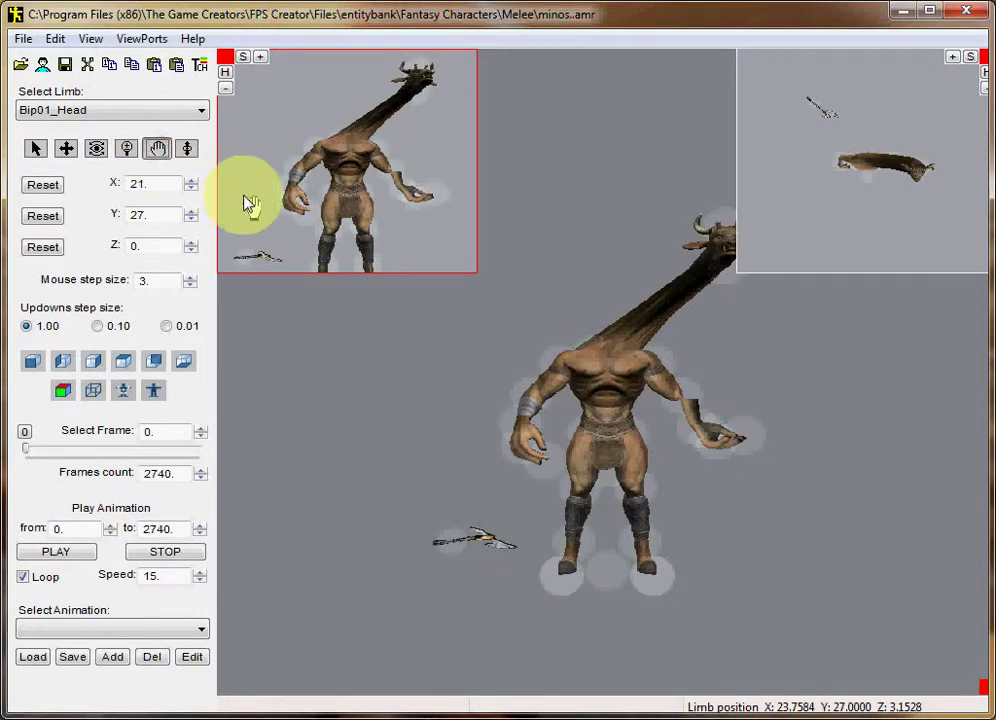
pyautogui.moveTo(256, 127)
pyautogui.mouseDown()
pyautogui.moveTo(247, 205)
pyautogui.moveTo(289, 129)
pyautogui.moveTo(262, 102)
pyautogui.moveTo(260, 118)
pyautogui.mouseUp()
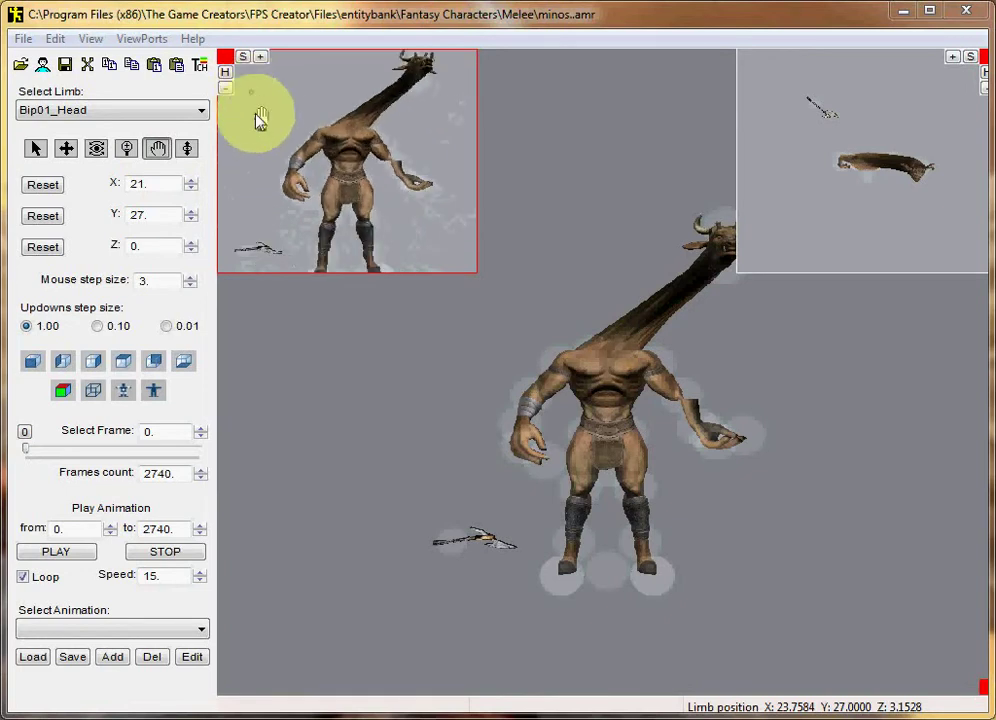
pyautogui.moveTo(243, 213); pyautogui.dragTo(303, 218)
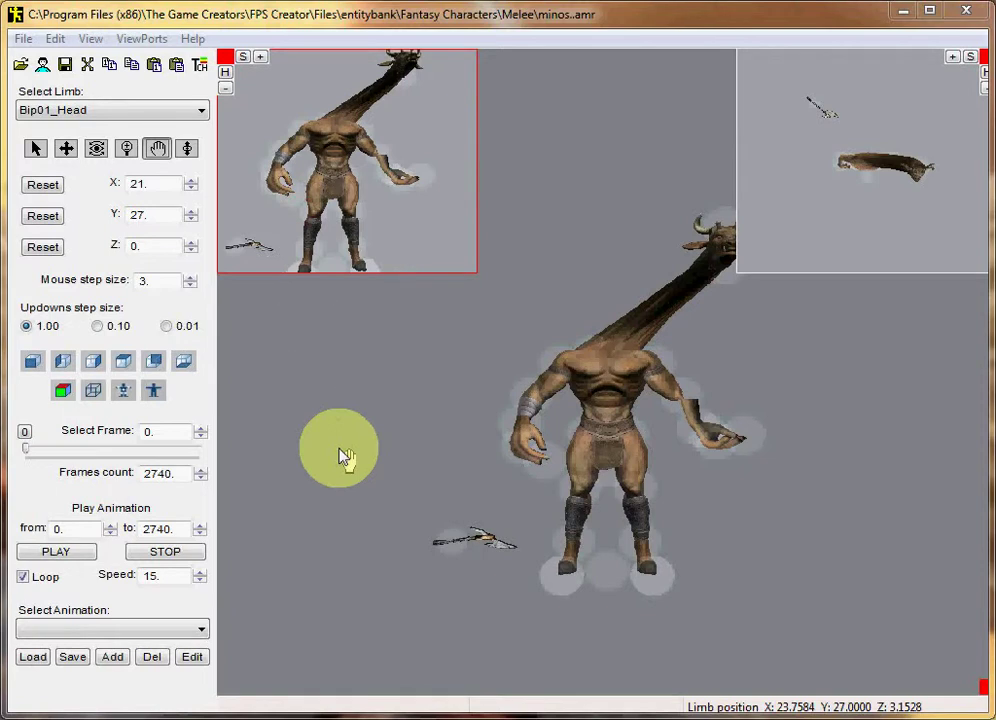
# Scale the limb symbols on the character slightly larger
pyautogui.click(190, 150)
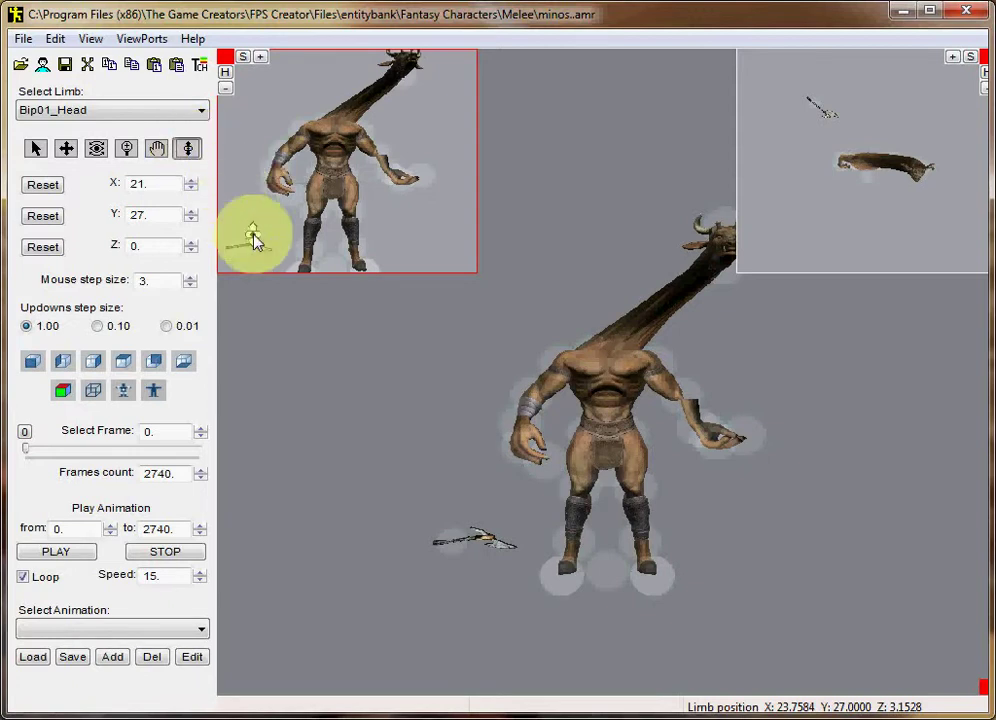
pyautogui.moveTo(422, 345); pyautogui.dragTo(340, 365)
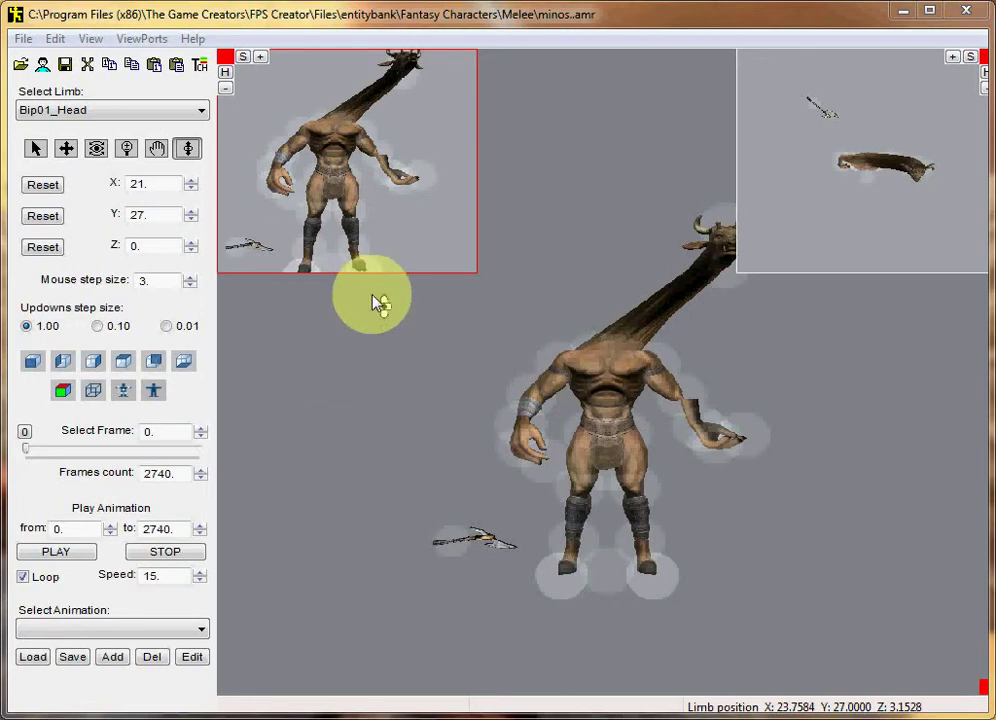
# Try to reset all limbs while the limb symbol scaling tool is active
pyautogui.click(160, 40)
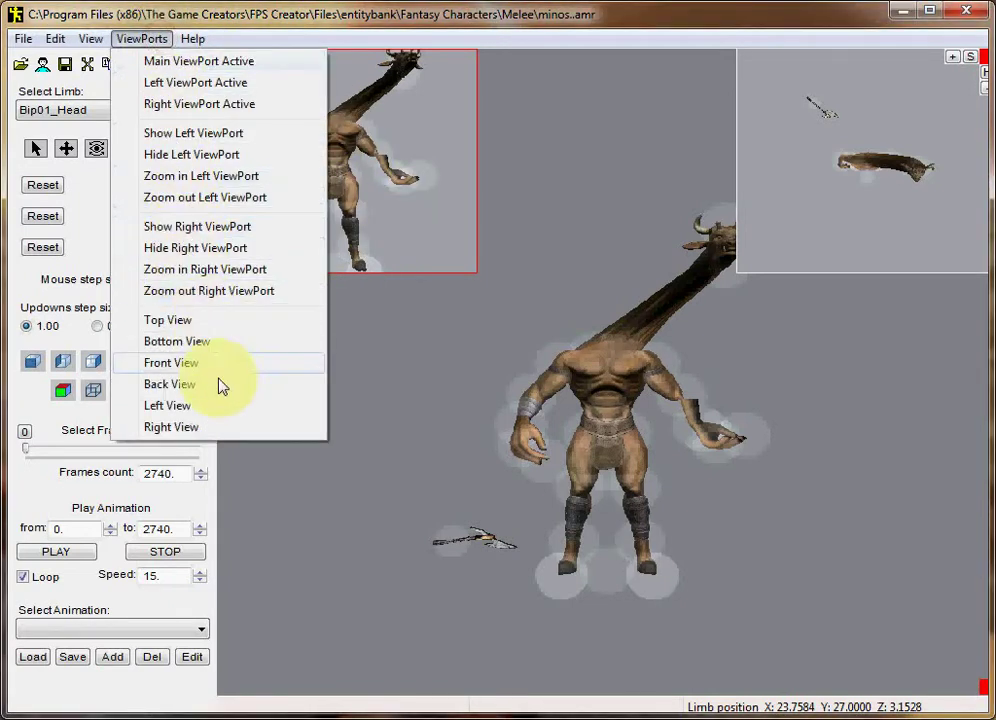
pyautogui.moveTo(50, 40)
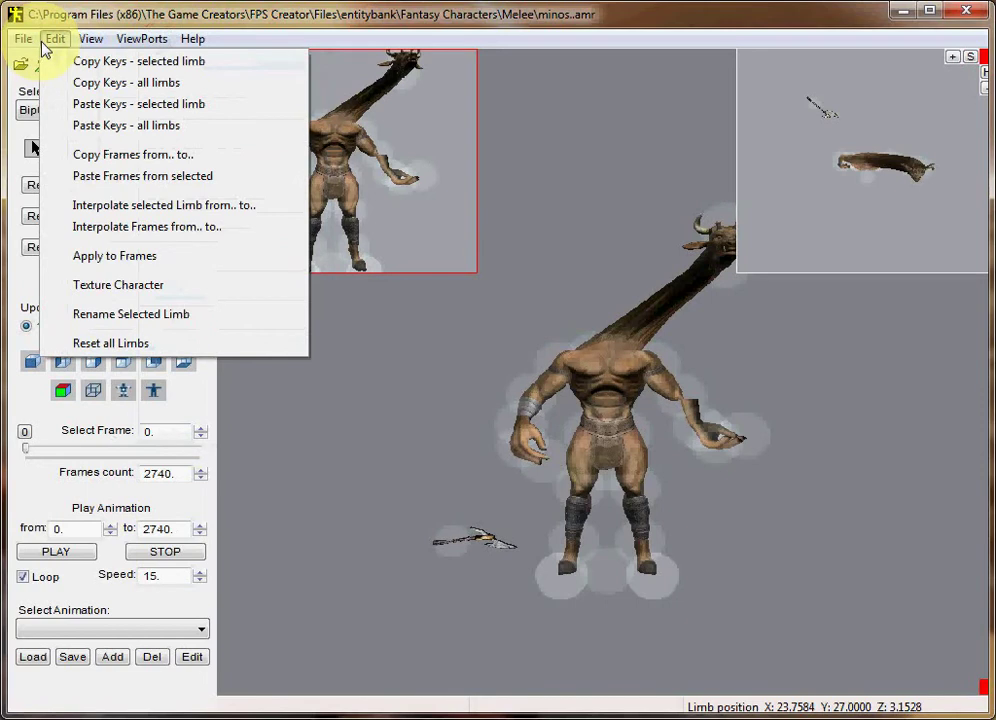
pyautogui.click(150, 346)
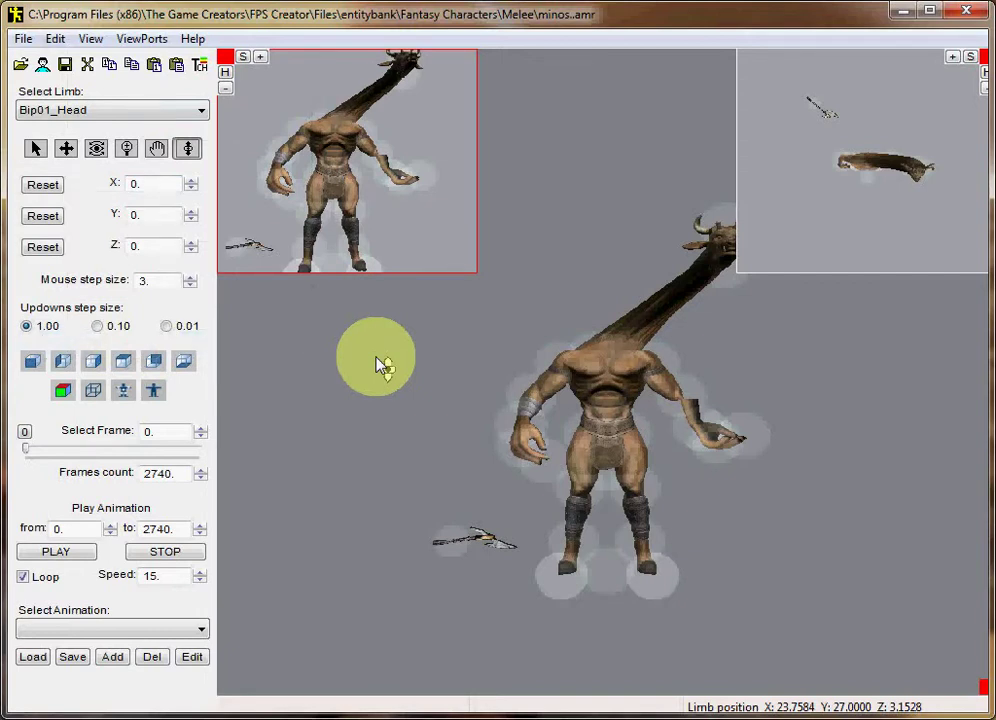
# Activate the limb moving tool and reset all limbs to their original positions
pyautogui.click(190, 150)
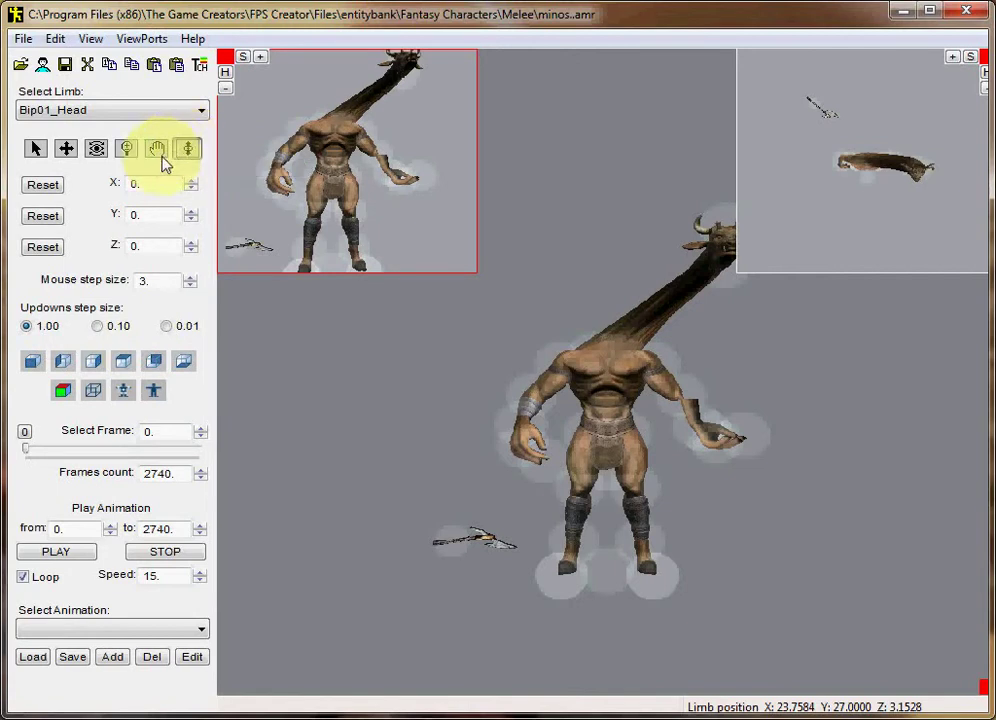
pyautogui.click(66, 149)
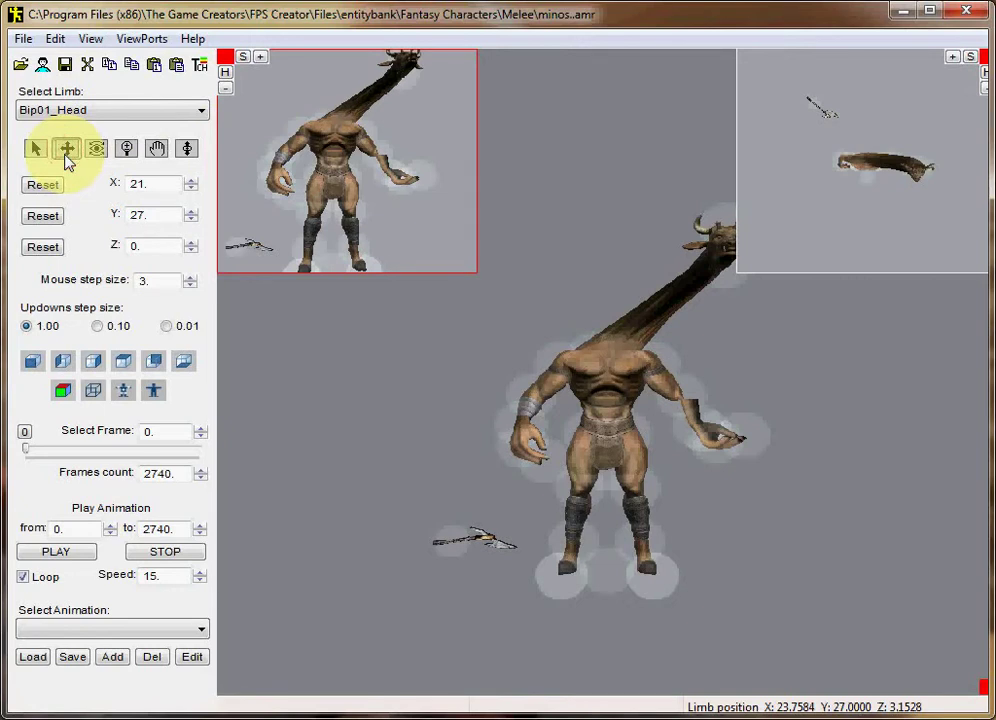
pyautogui.click(56, 39)
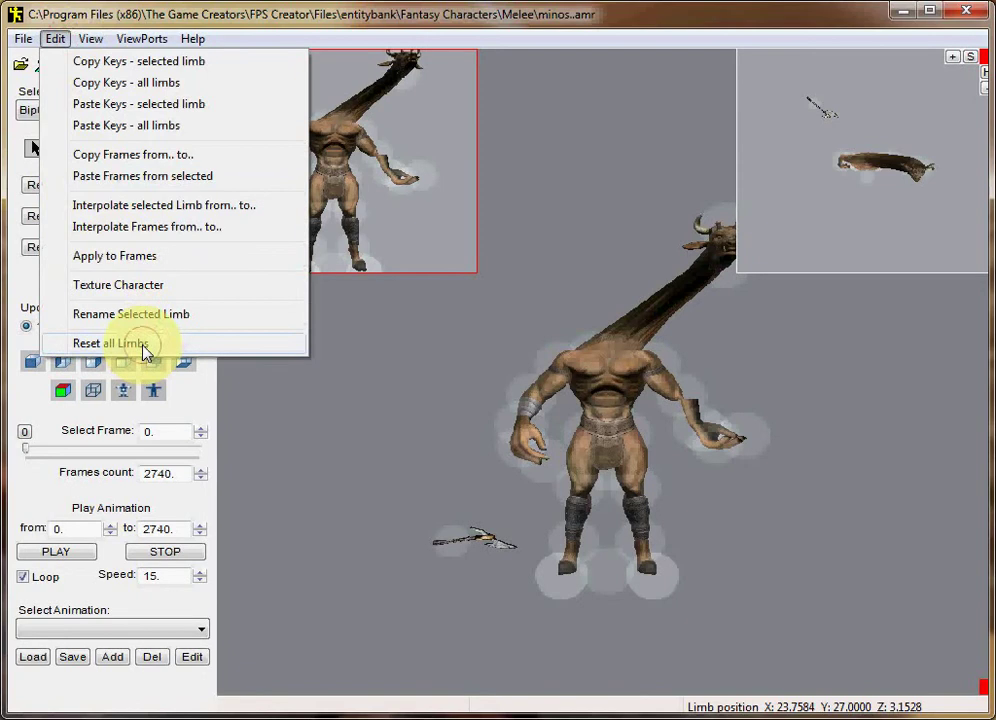
pyautogui.click(145, 345)
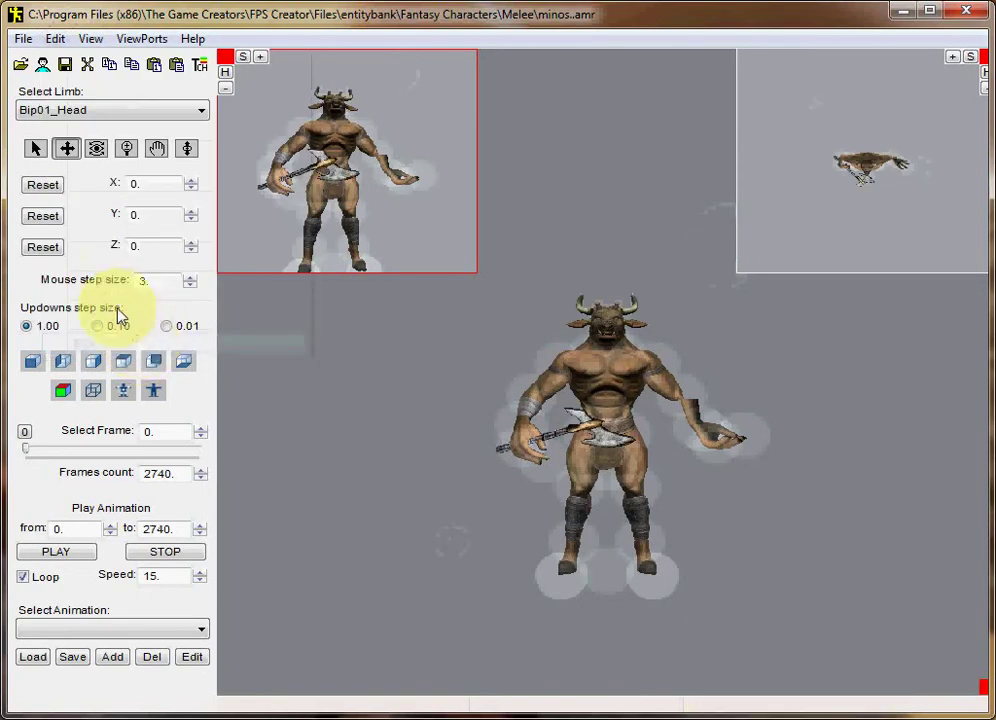
# Activate the limb rotation tool and reset the rotation of all limbs
pyautogui.click(36, 150)
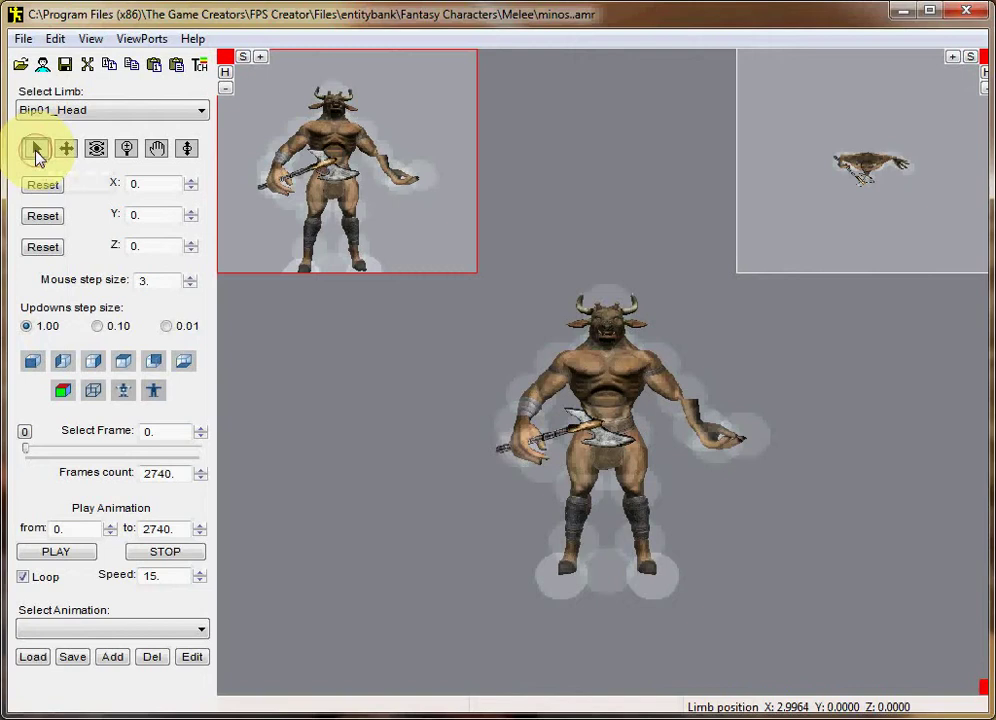
pyautogui.click(58, 40)
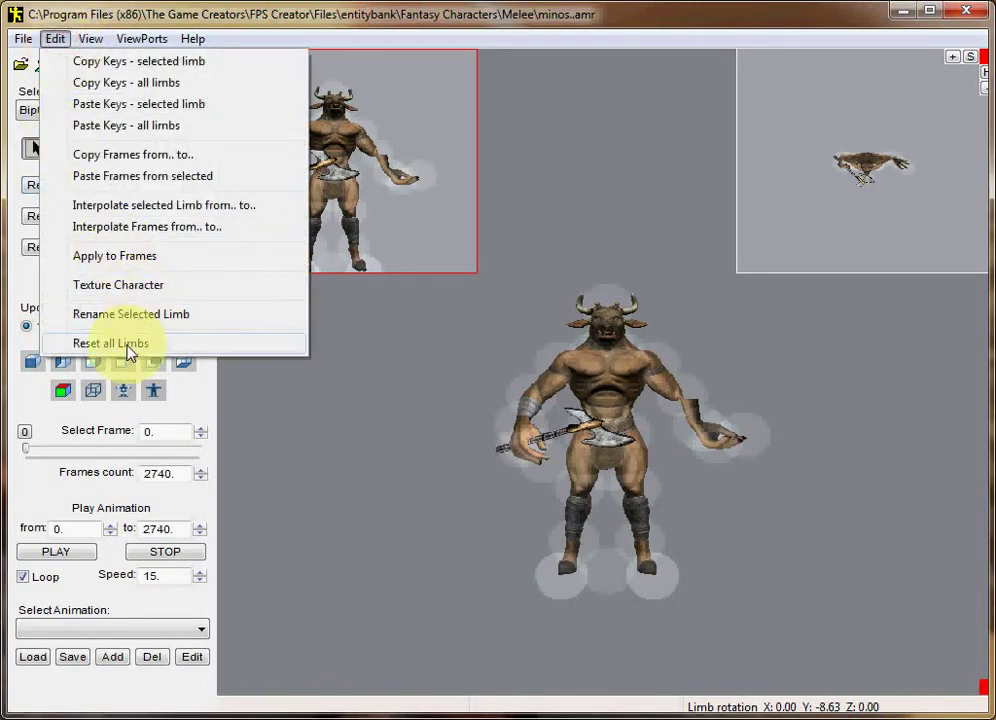
pyautogui.click(128, 346)
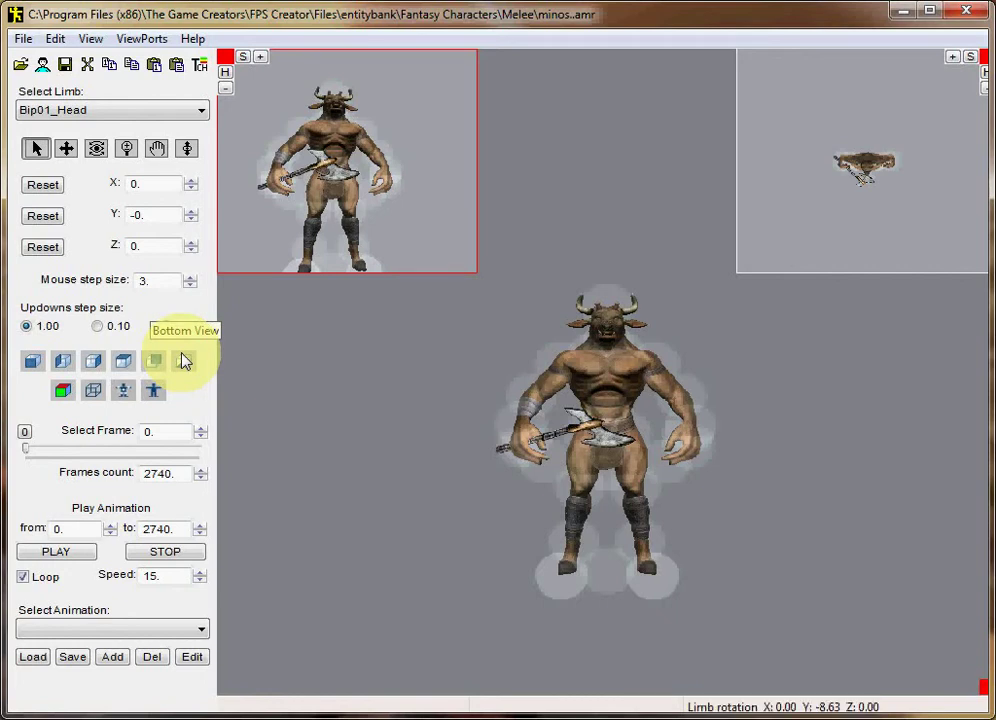
# Cycle the active left viewport through the left, right, top and back views, ending on the bottom view
pyautogui.click(127, 40)
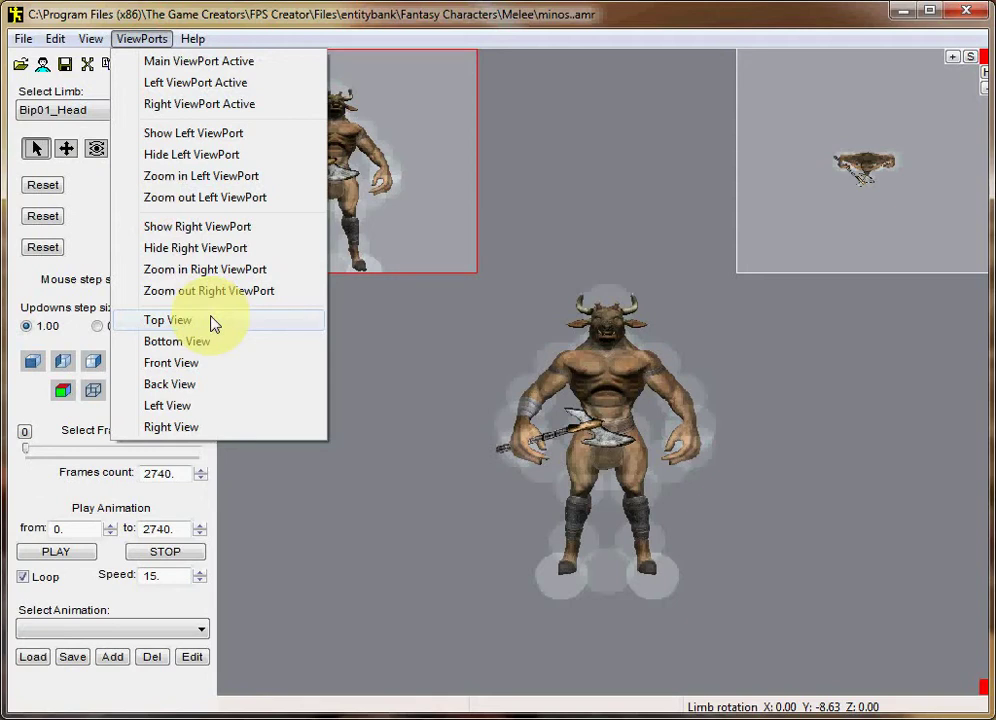
pyautogui.click(30, 403)
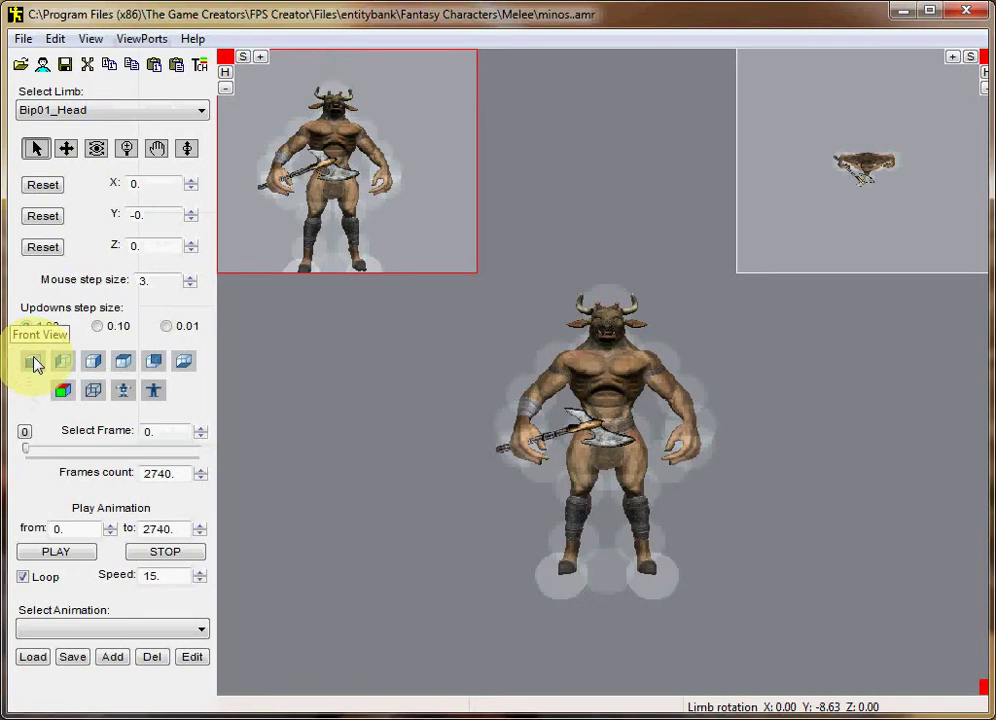
pyautogui.click(63, 366)
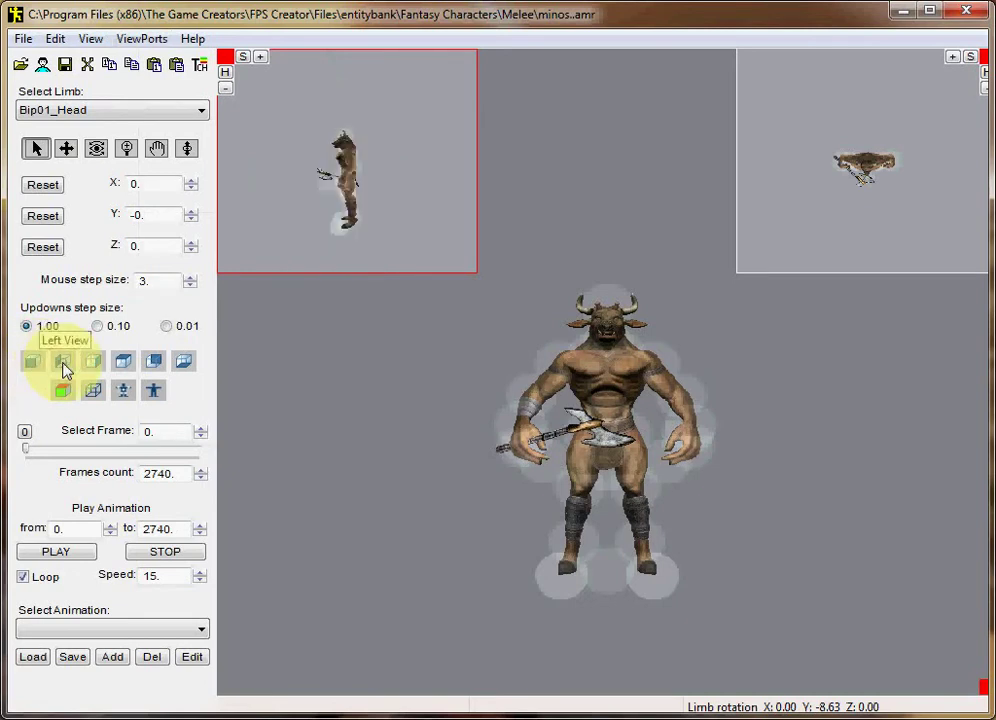
pyautogui.click(99, 371)
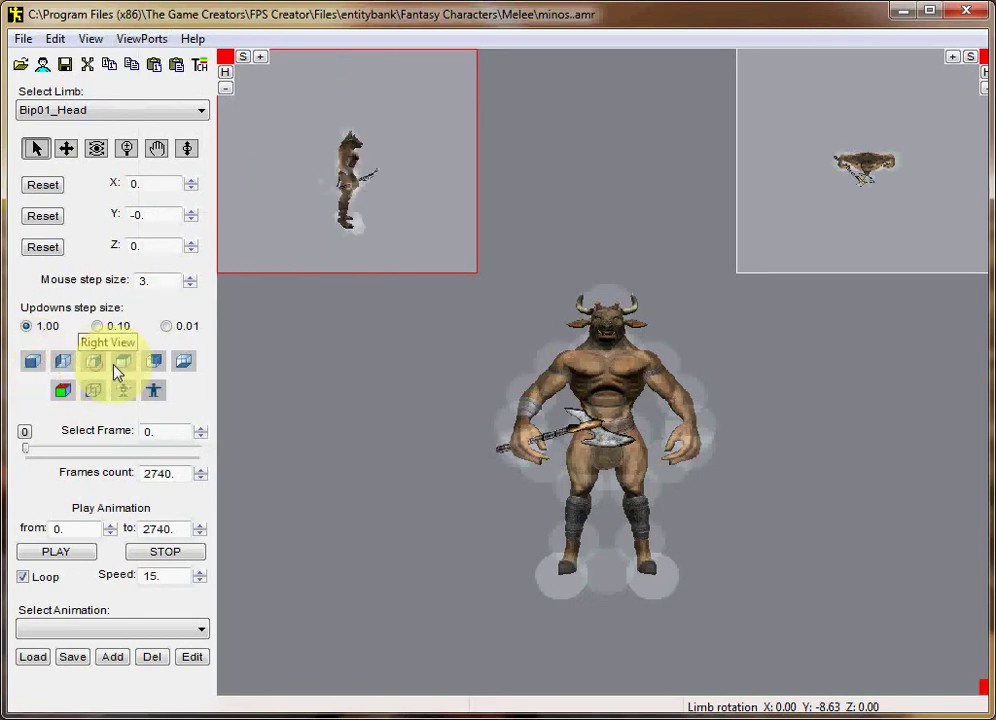
pyautogui.click(125, 373)
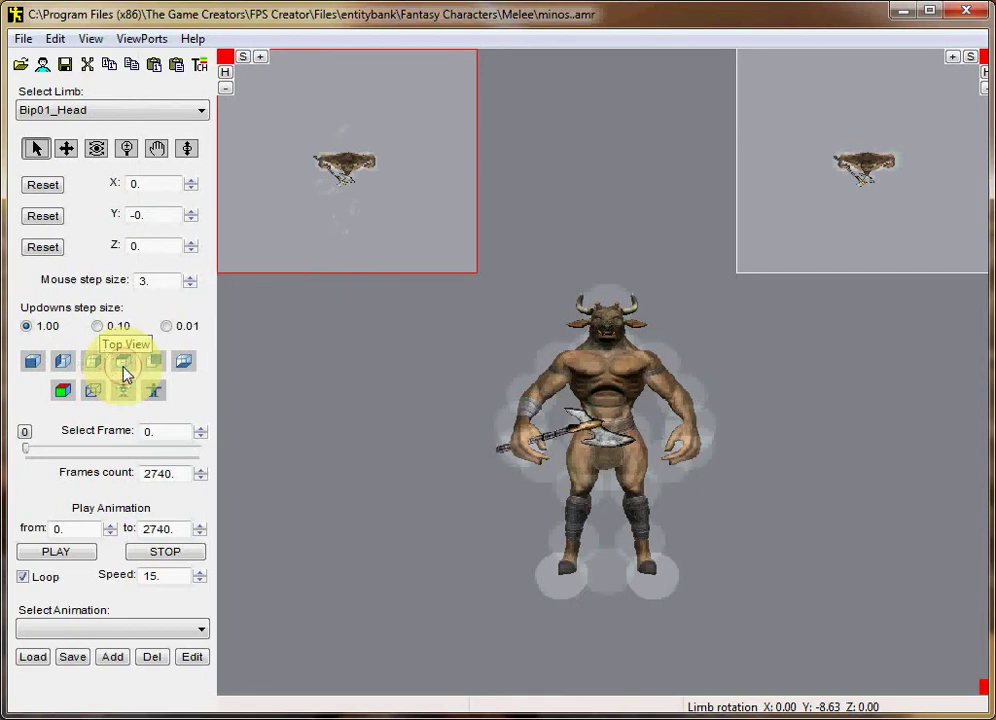
pyautogui.click(154, 366)
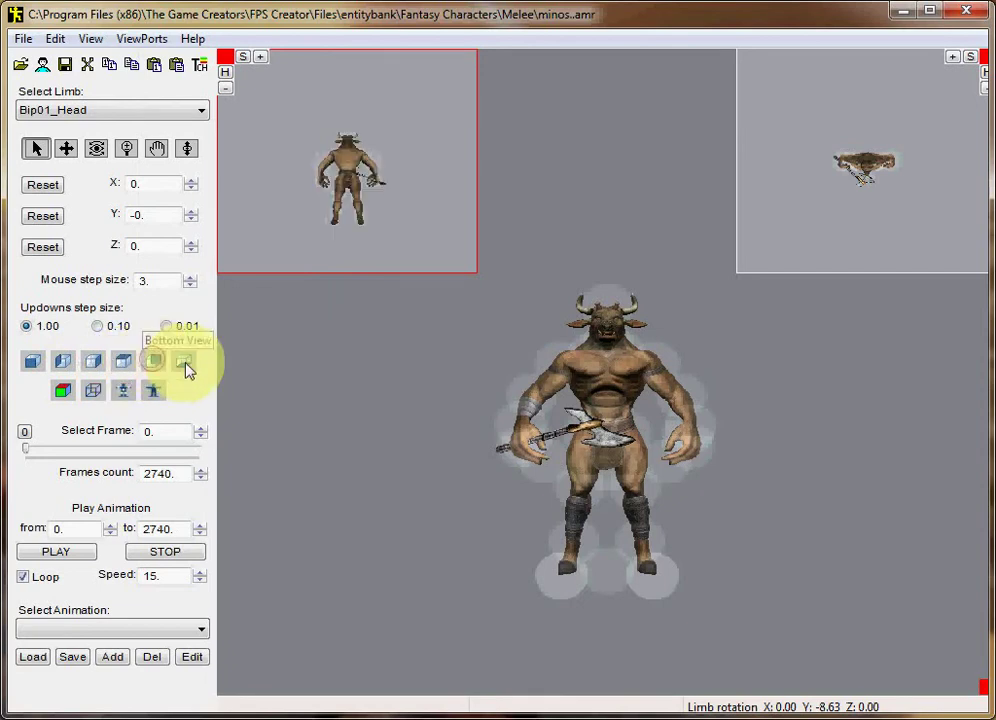
pyautogui.click(185, 368)
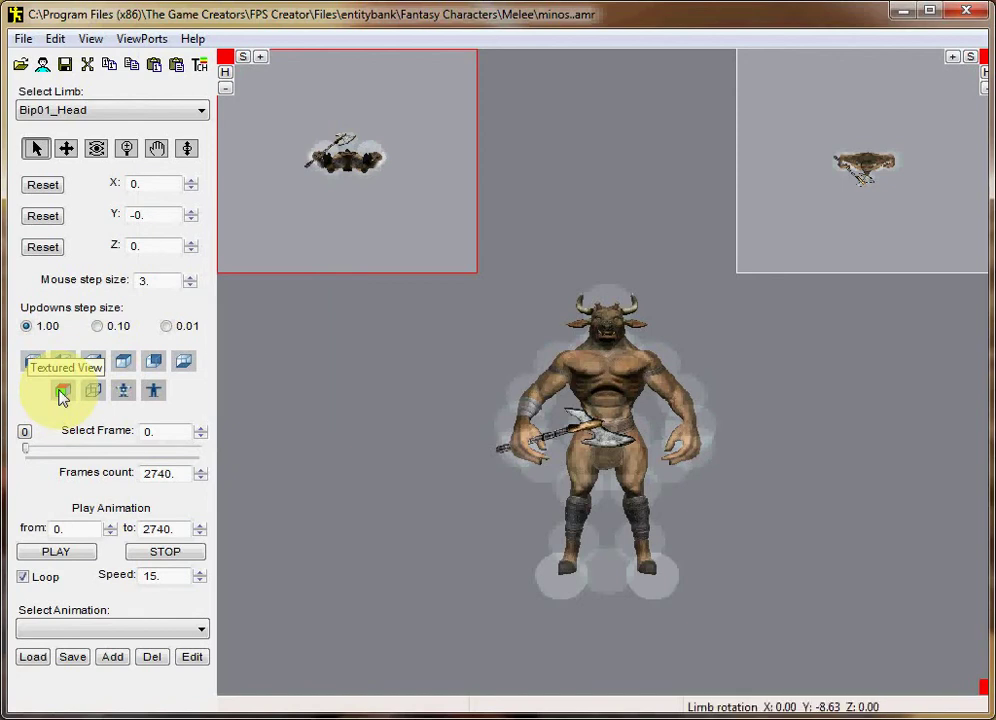
# Switch the character to wireframe and back to textured display, and hide the limb symbols and show them again
pyautogui.click(91, 400)
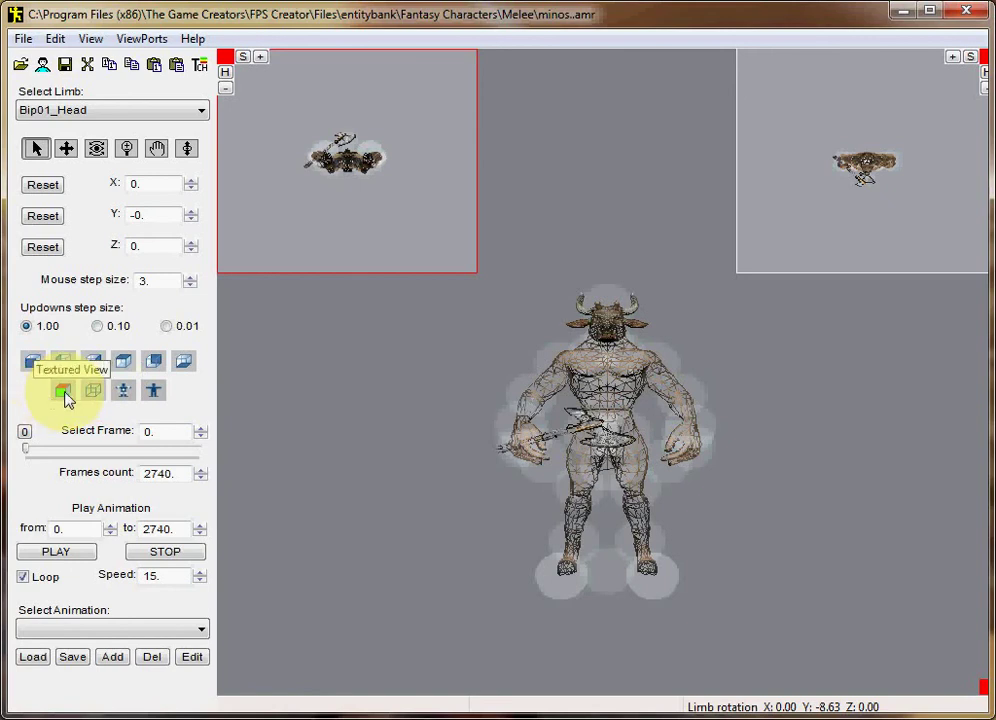
pyautogui.click(63, 392)
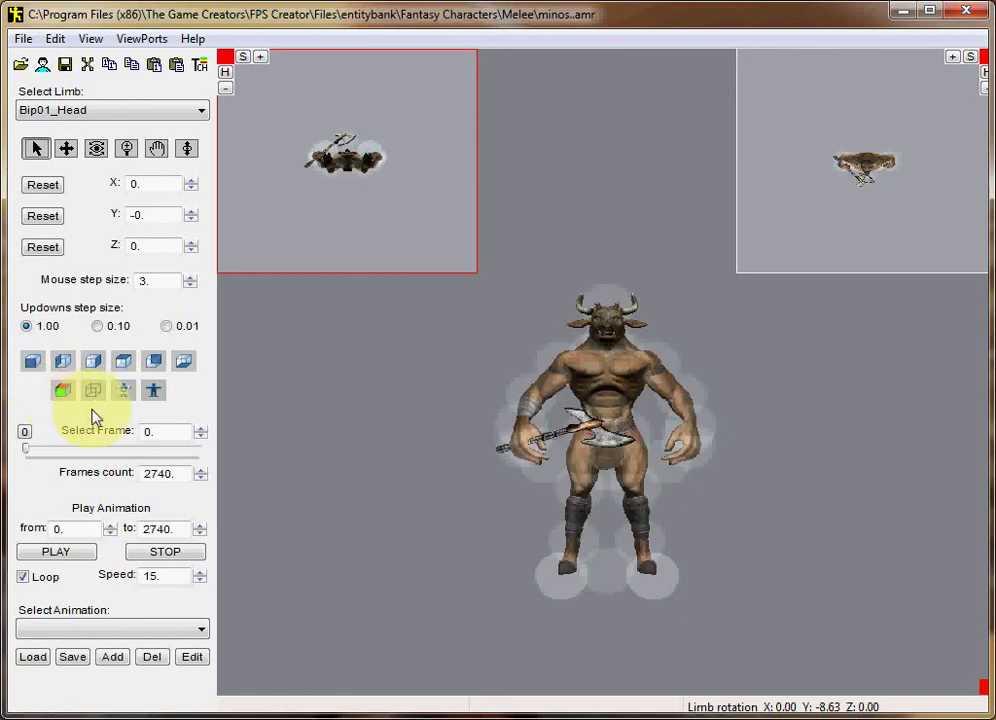
pyautogui.click(151, 393)
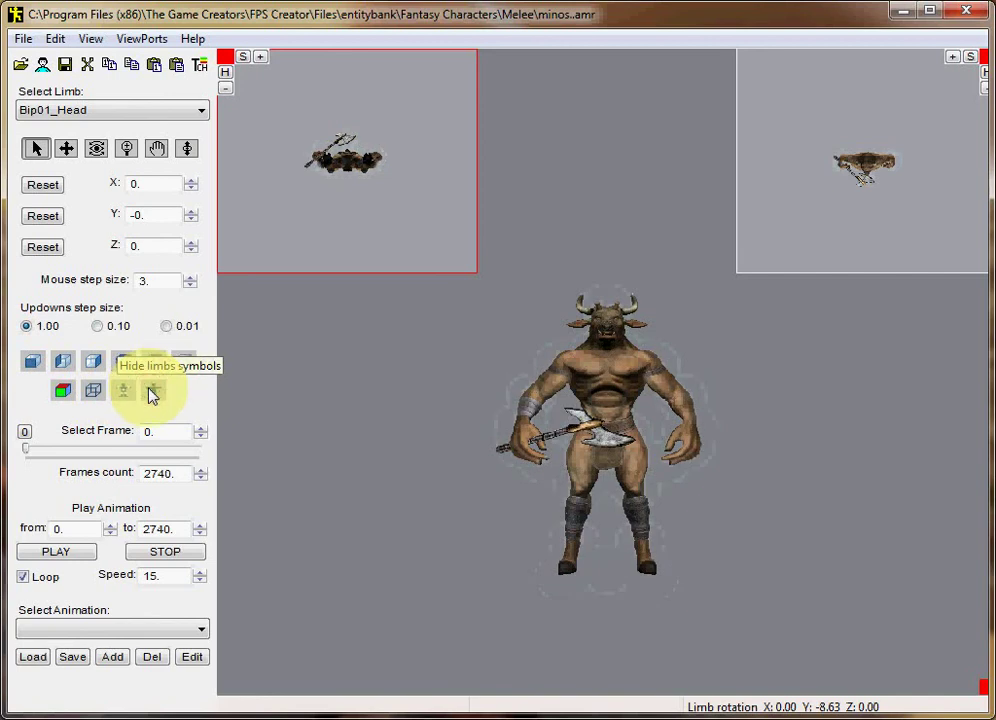
pyautogui.click(135, 394)
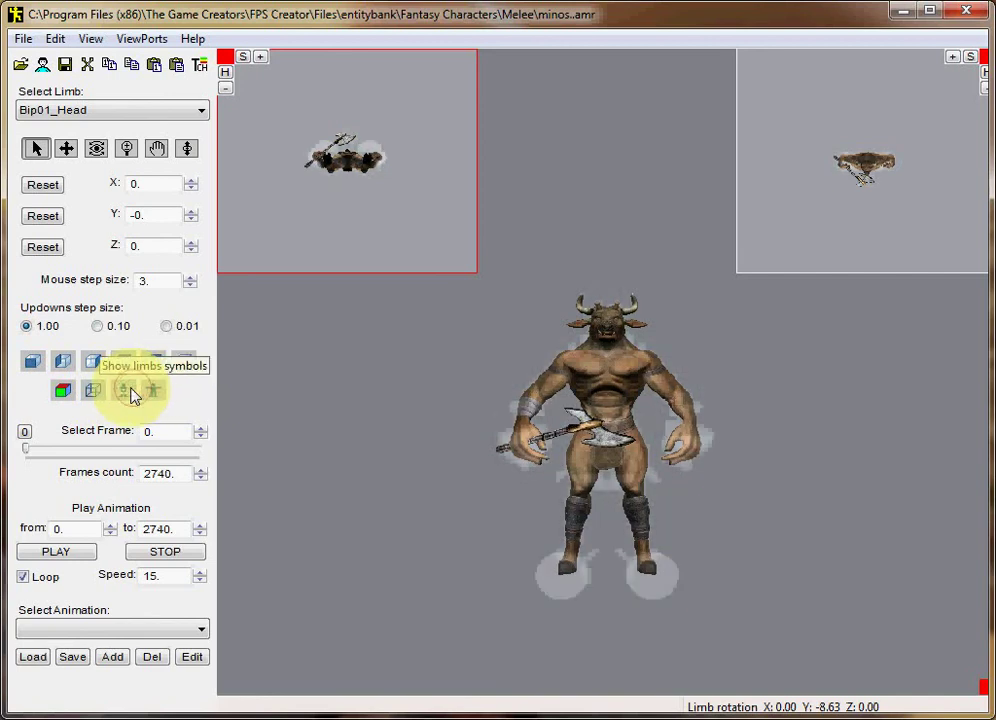